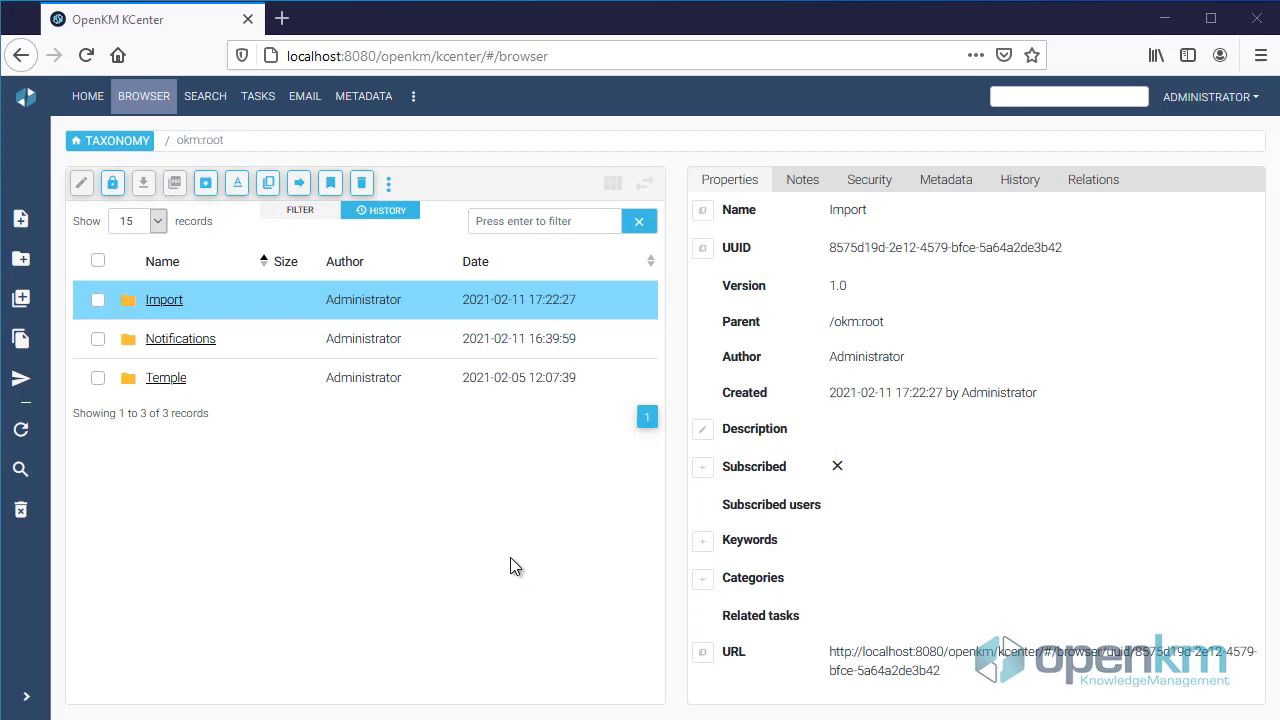
# - Inspect the Notifications and Import folder properties, then view the Import folder's version history
pyautogui.click(236, 338)
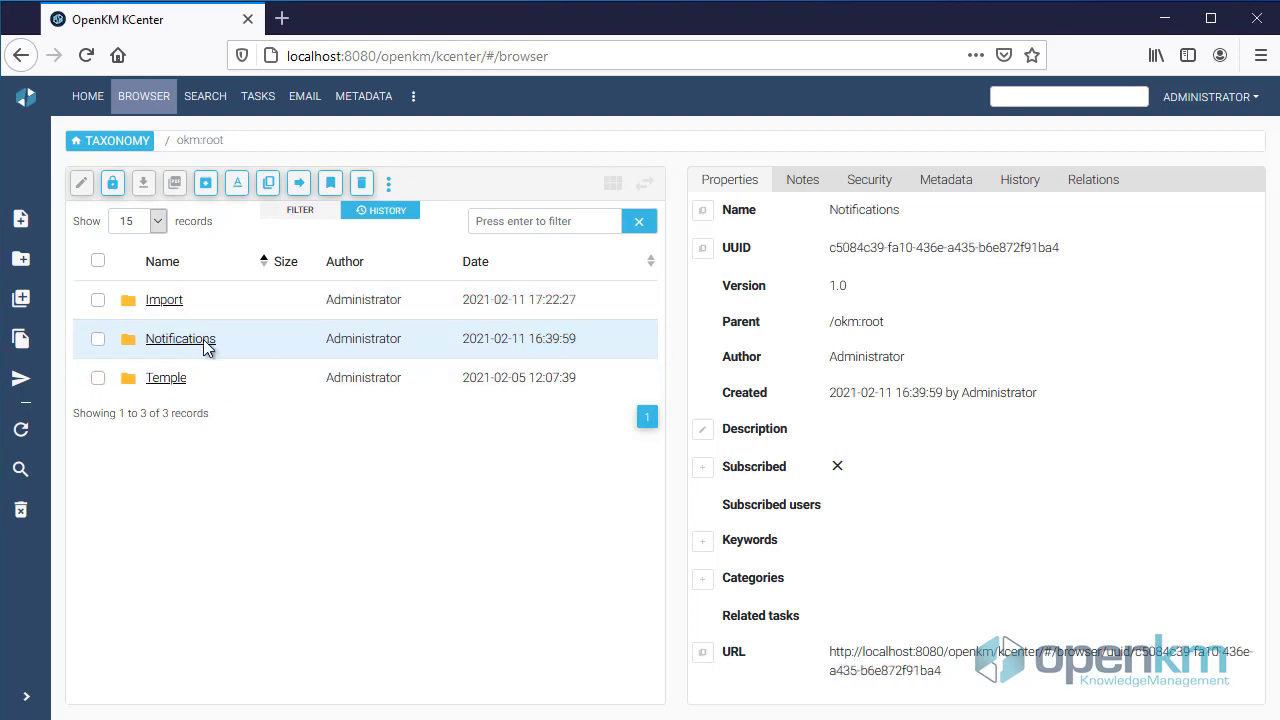
pyautogui.click(191, 299)
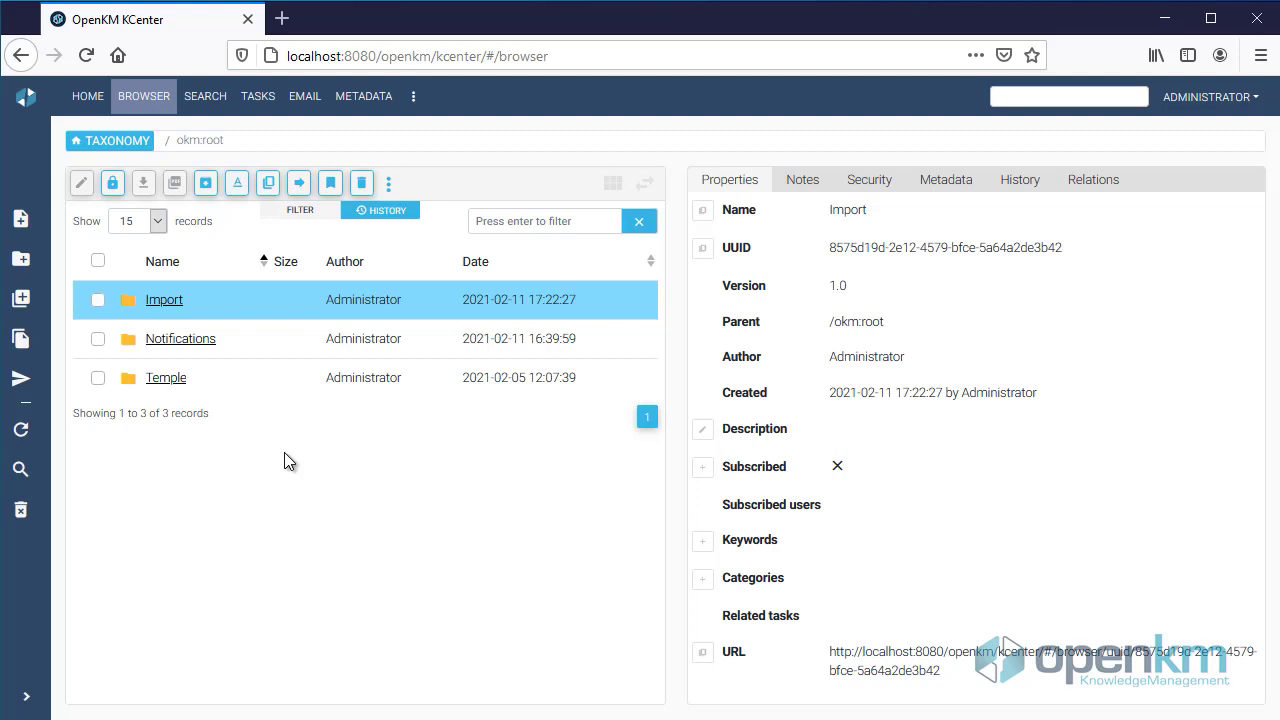
pyautogui.click(1020, 179)
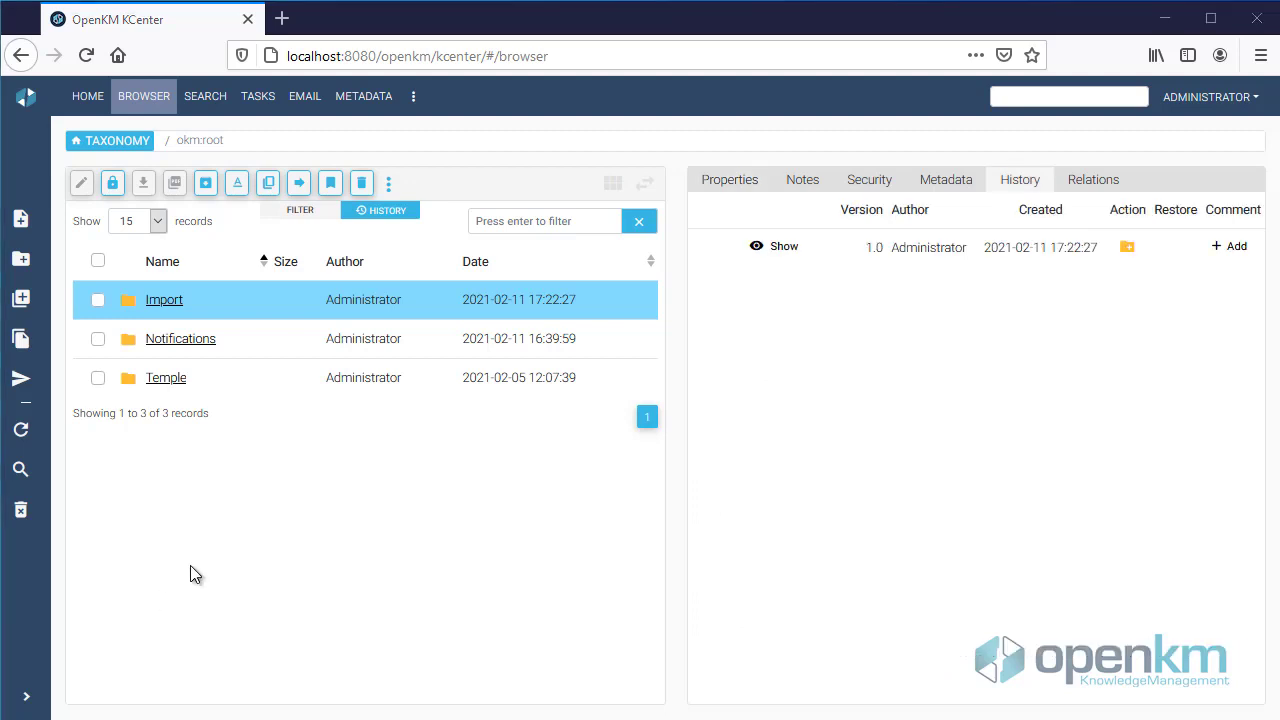
# - Open folder Import/2021/2/18 to list its two newsletter emails
pyautogui.click(163, 302)
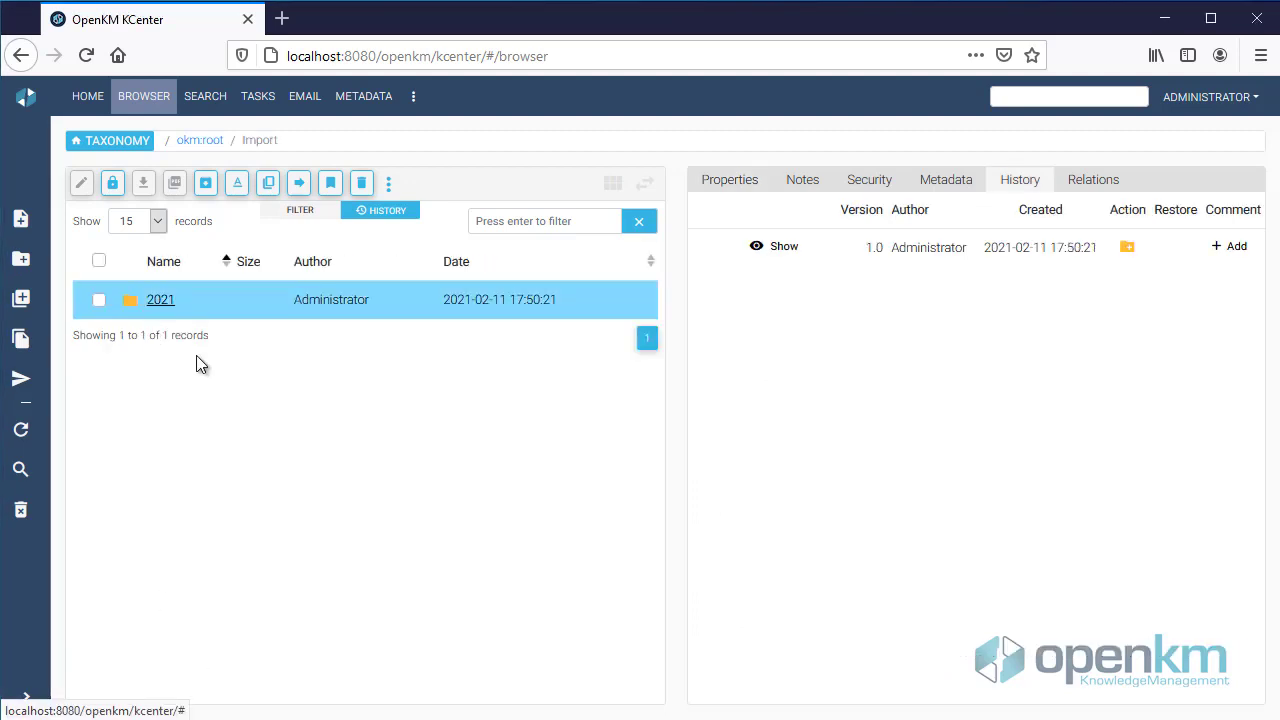
pyautogui.click(163, 302)
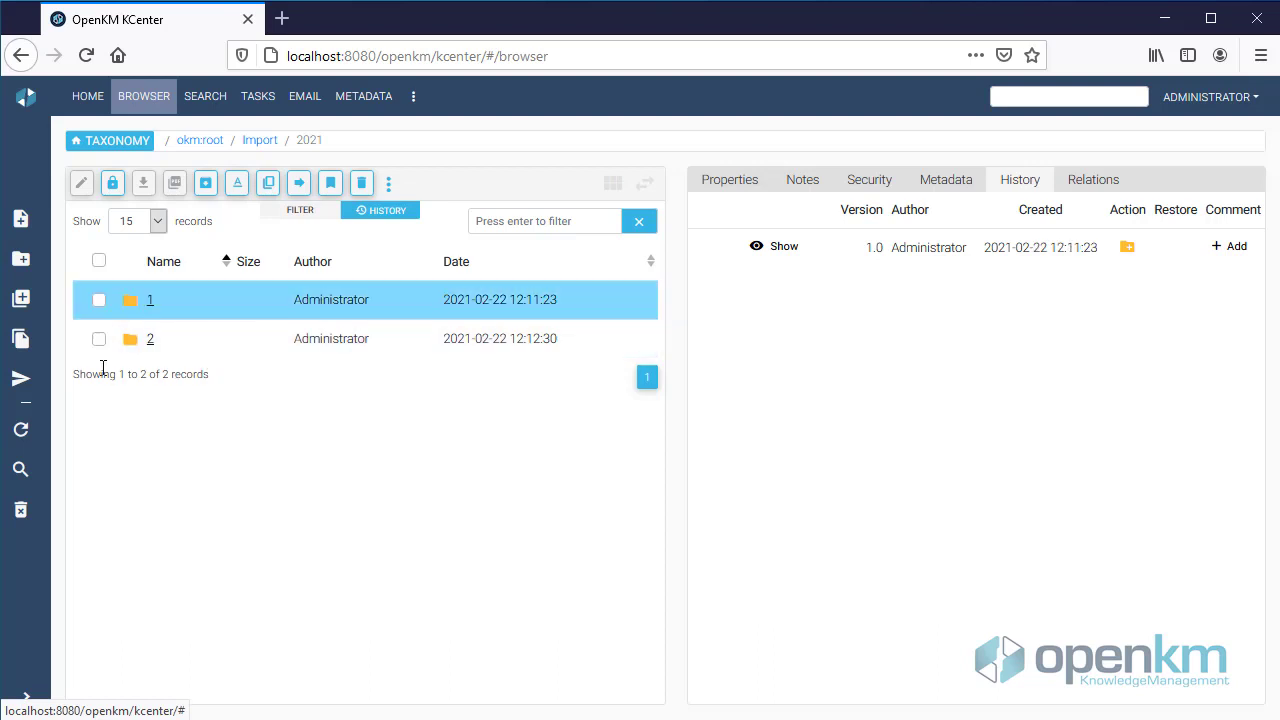
pyautogui.click(150, 340)
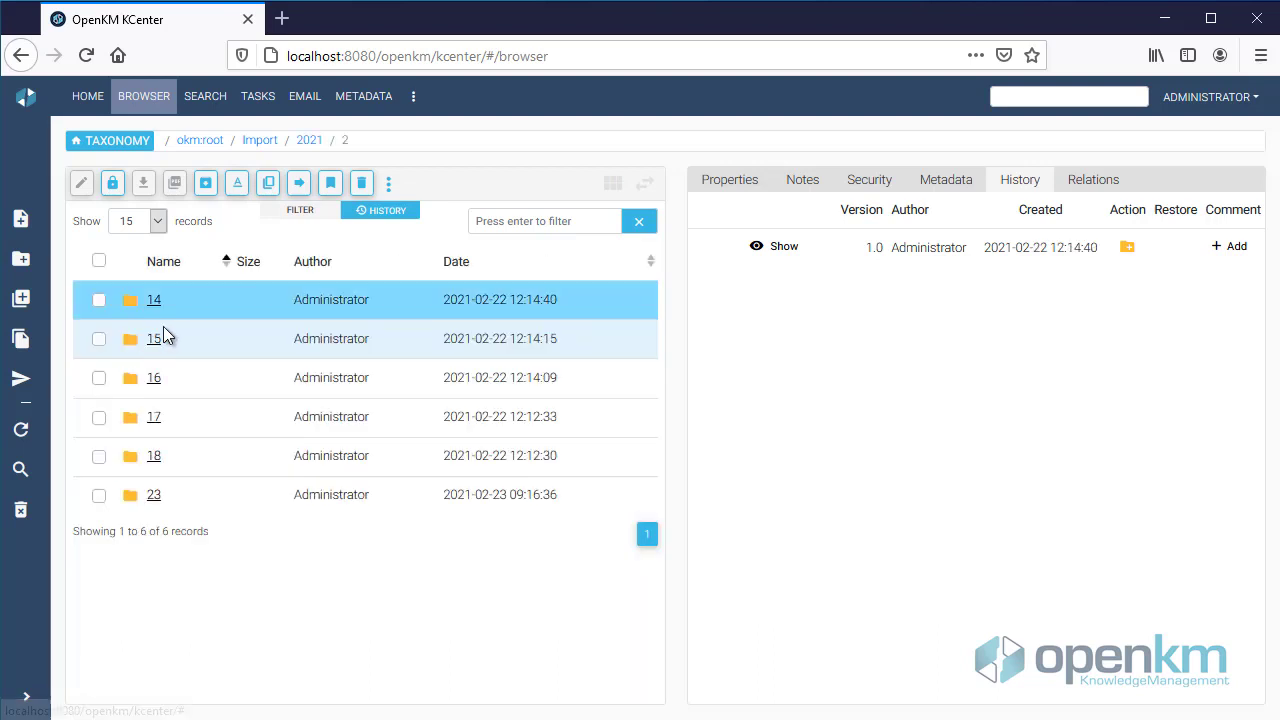
pyautogui.click(152, 456)
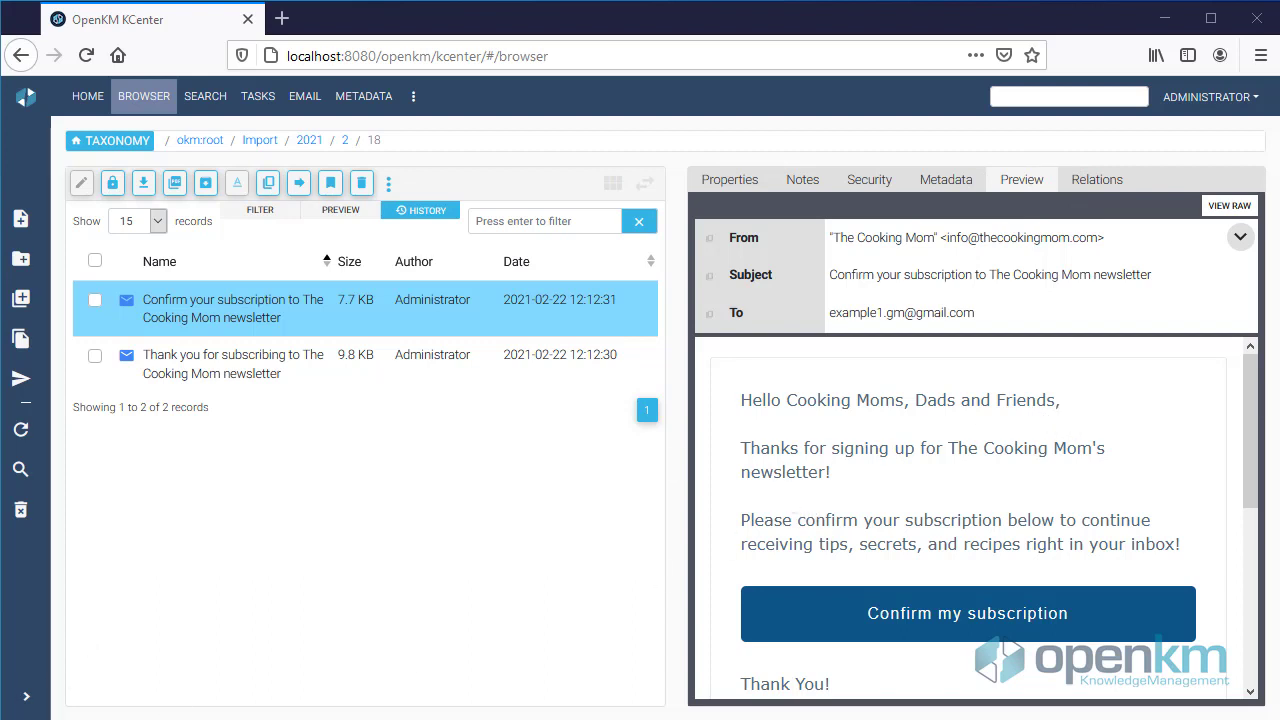
pyautogui.click(1229, 207)
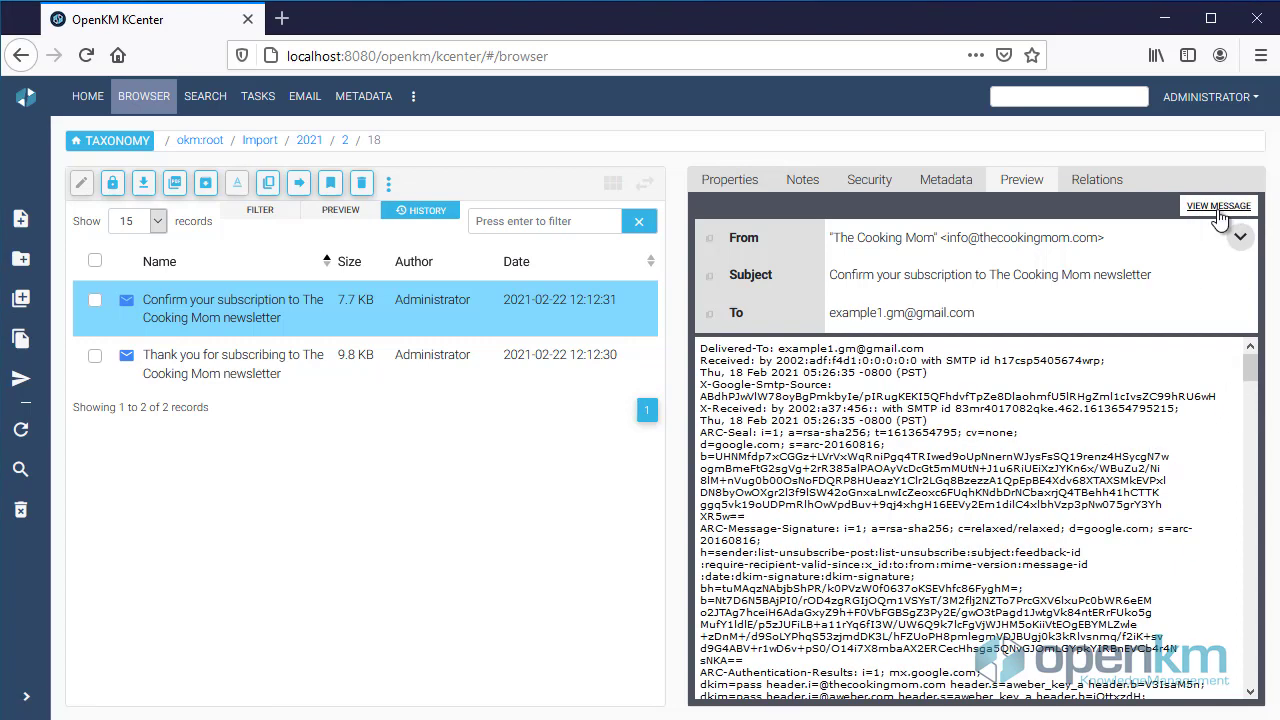
pyautogui.click(1221, 212)
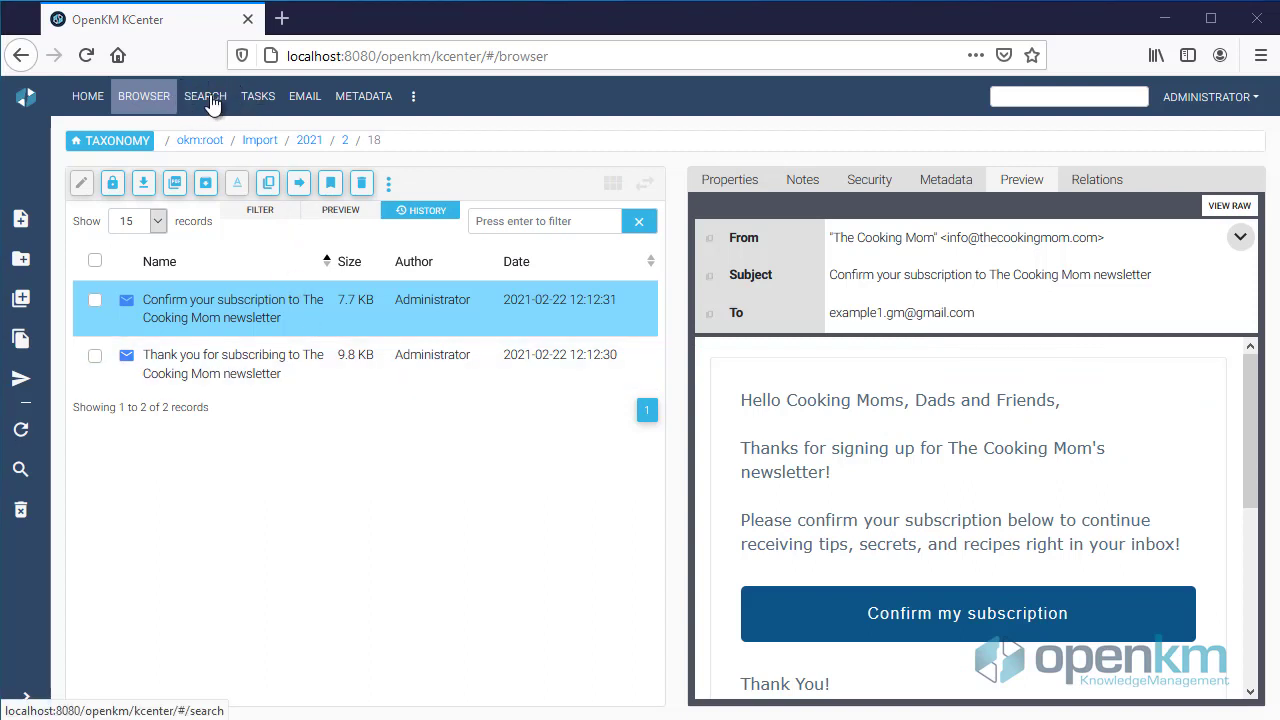
# - Run an e-mail-only search (documents off) for content 'Cooking', returning four Import/2021/2 emails
pyautogui.click(211, 100)
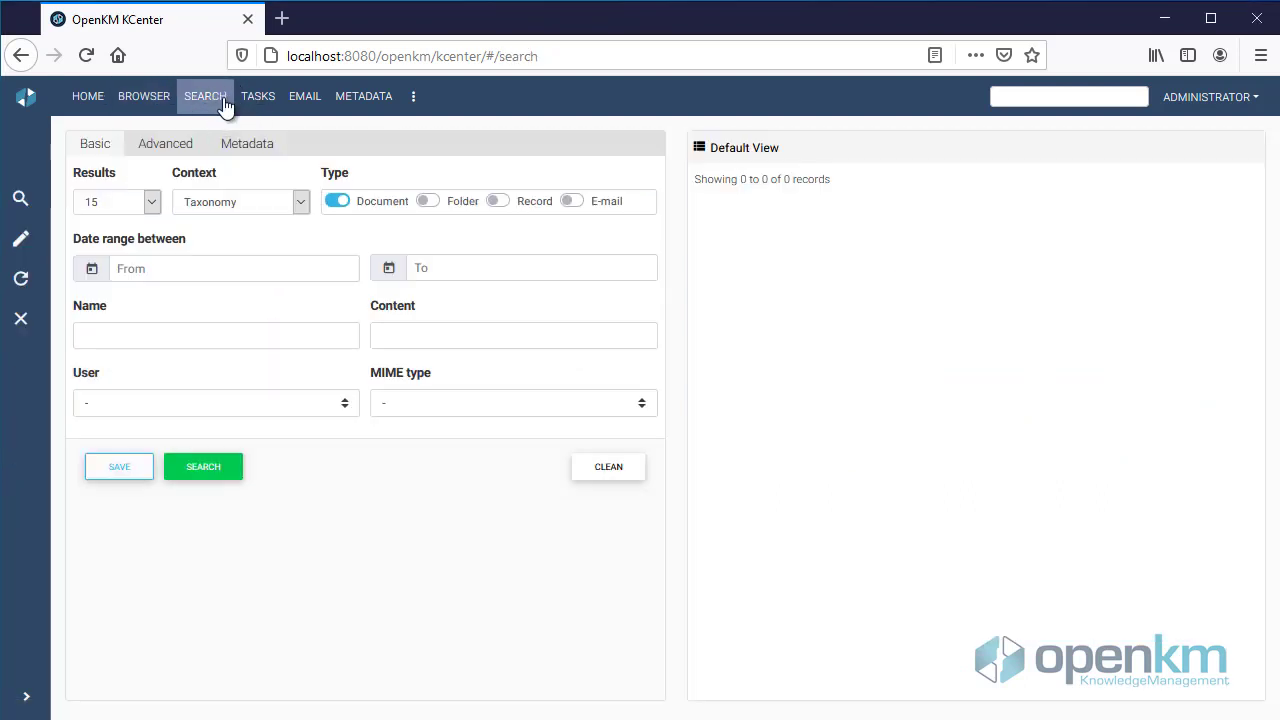
pyautogui.click(338, 200)
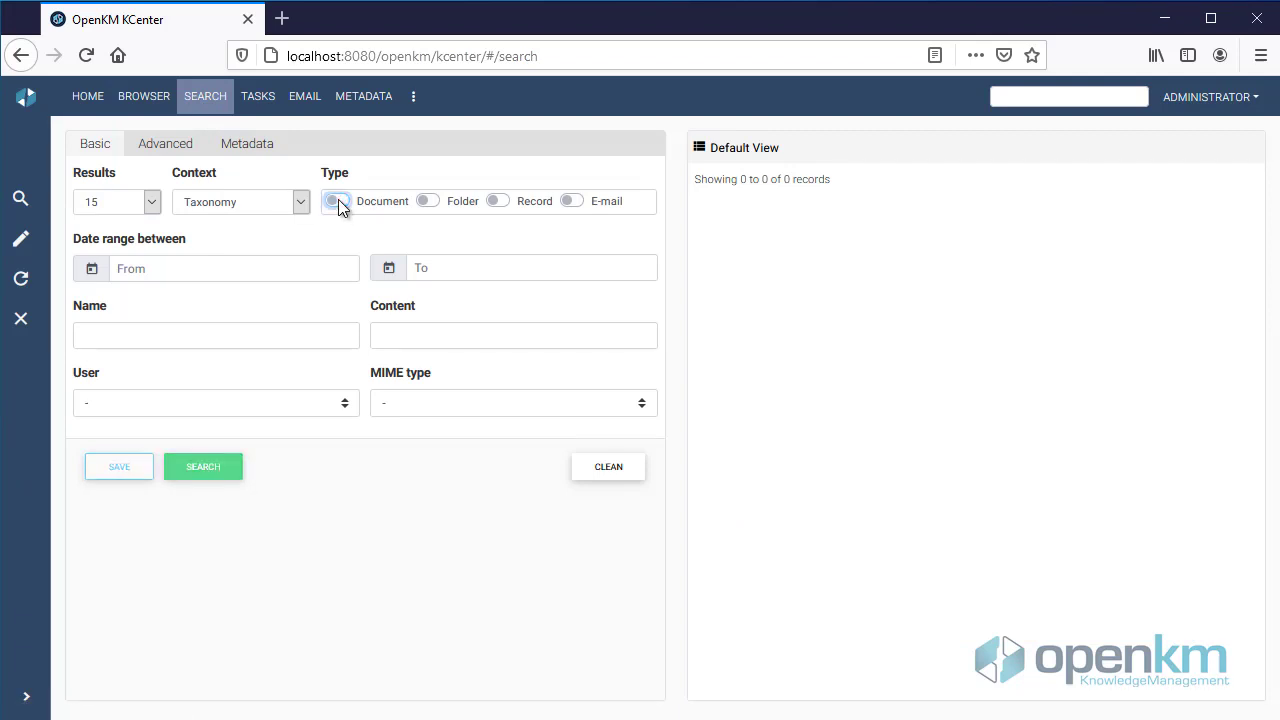
pyautogui.click(569, 200)
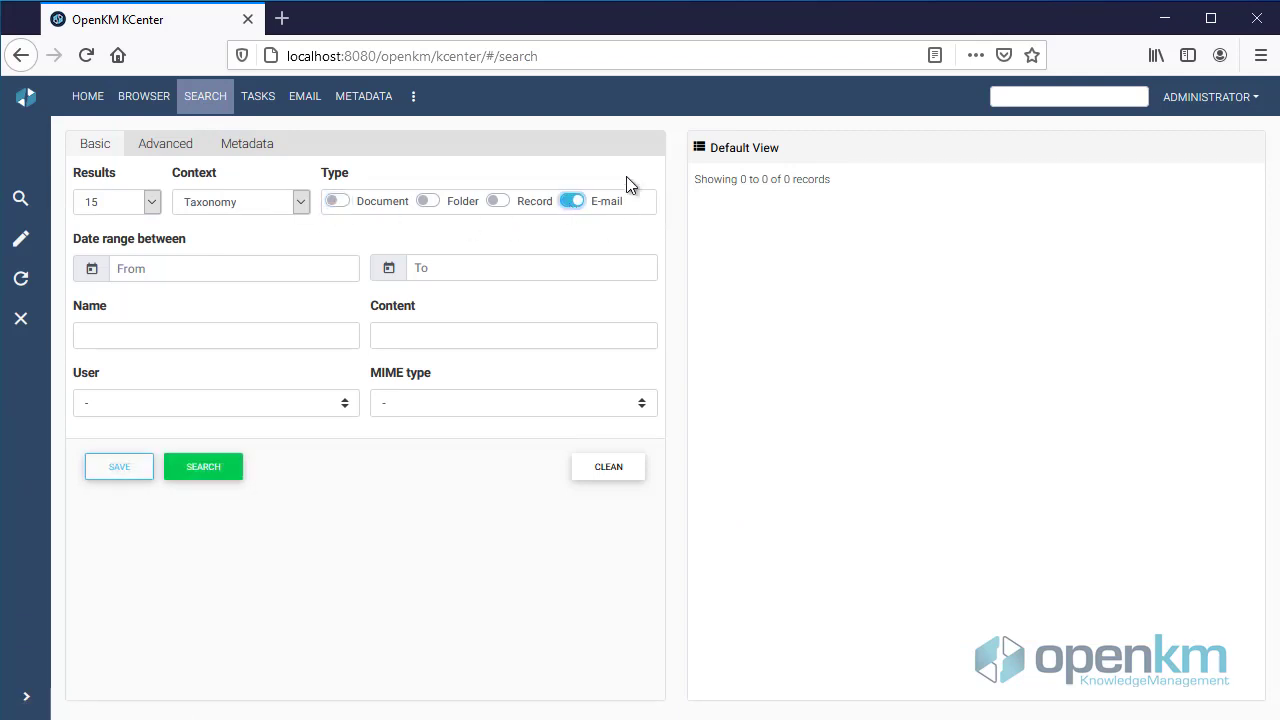
pyautogui.click(539, 335)
pyautogui.write('C')
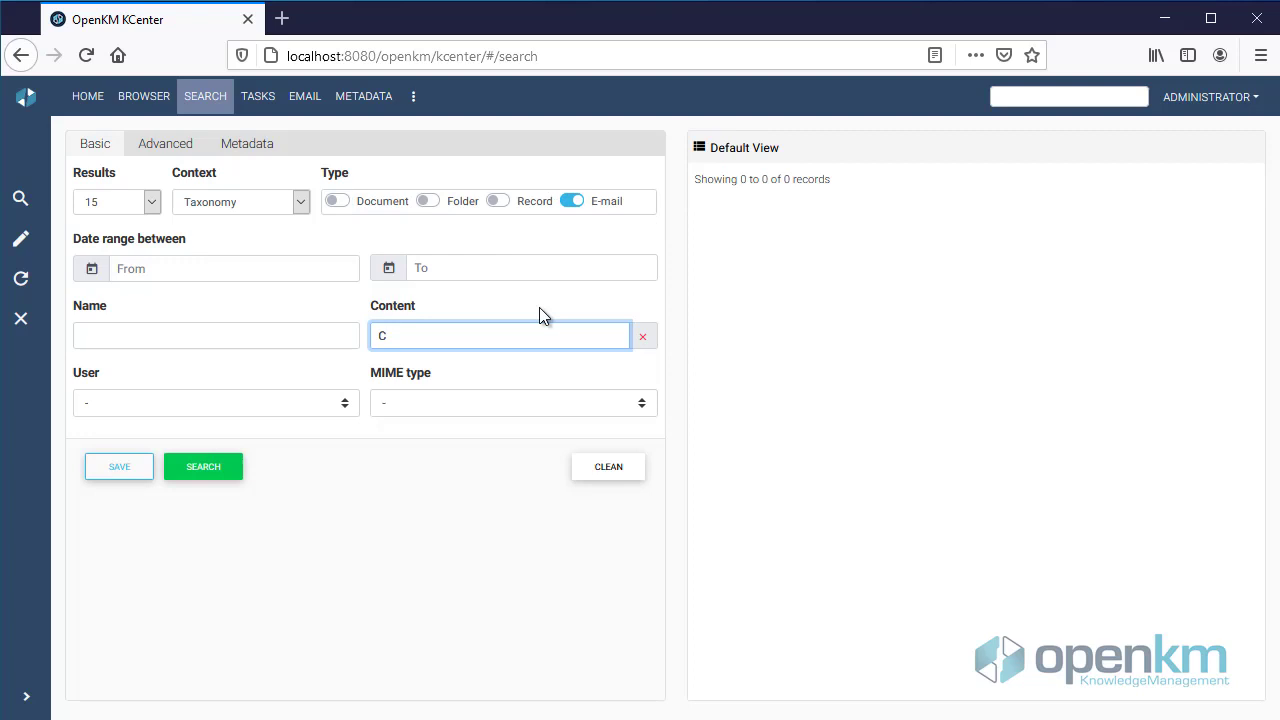
pyautogui.write('ooking')
pyautogui.click(206, 468)
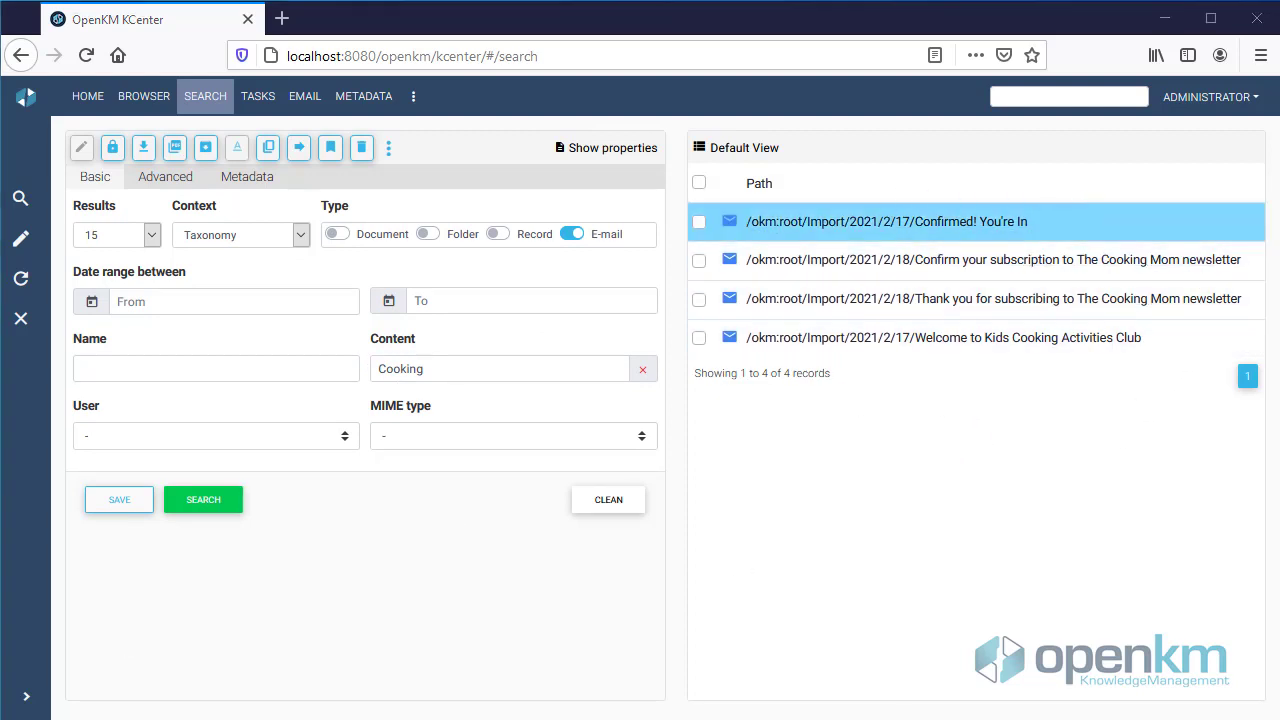
pyautogui.click(917, 219)
pyautogui.click(917, 219)
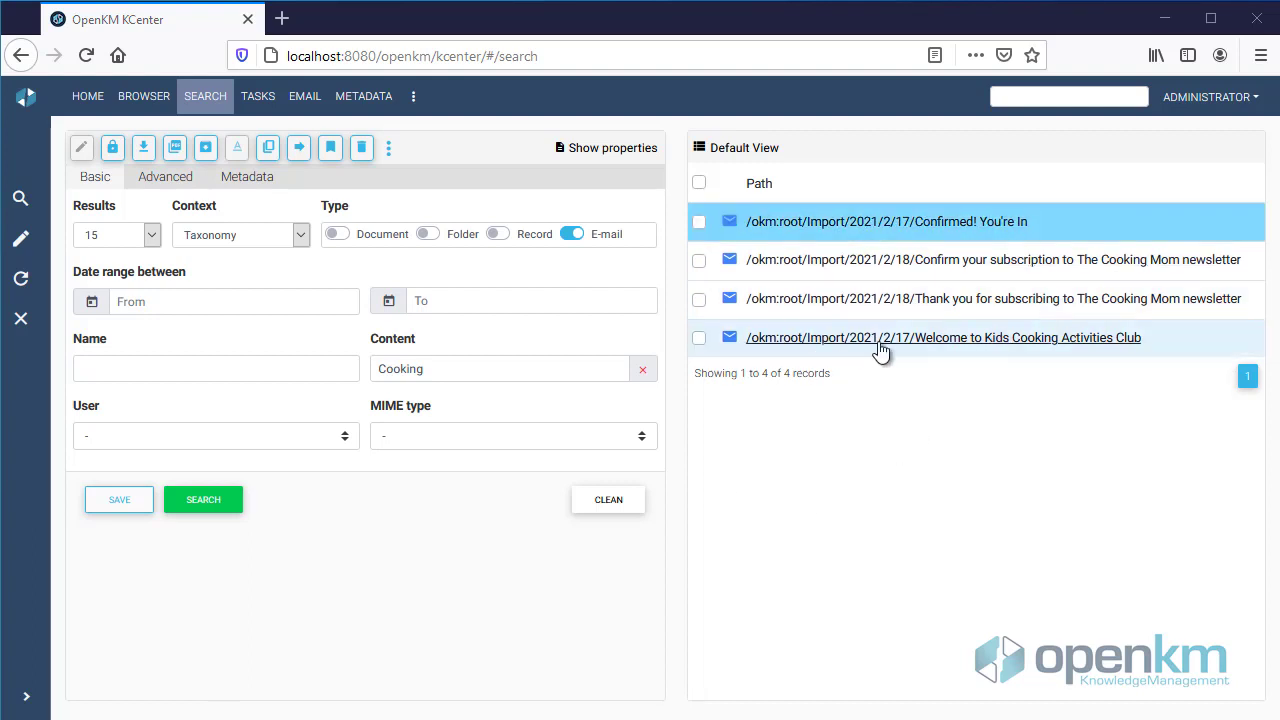
pyautogui.click(928, 232)
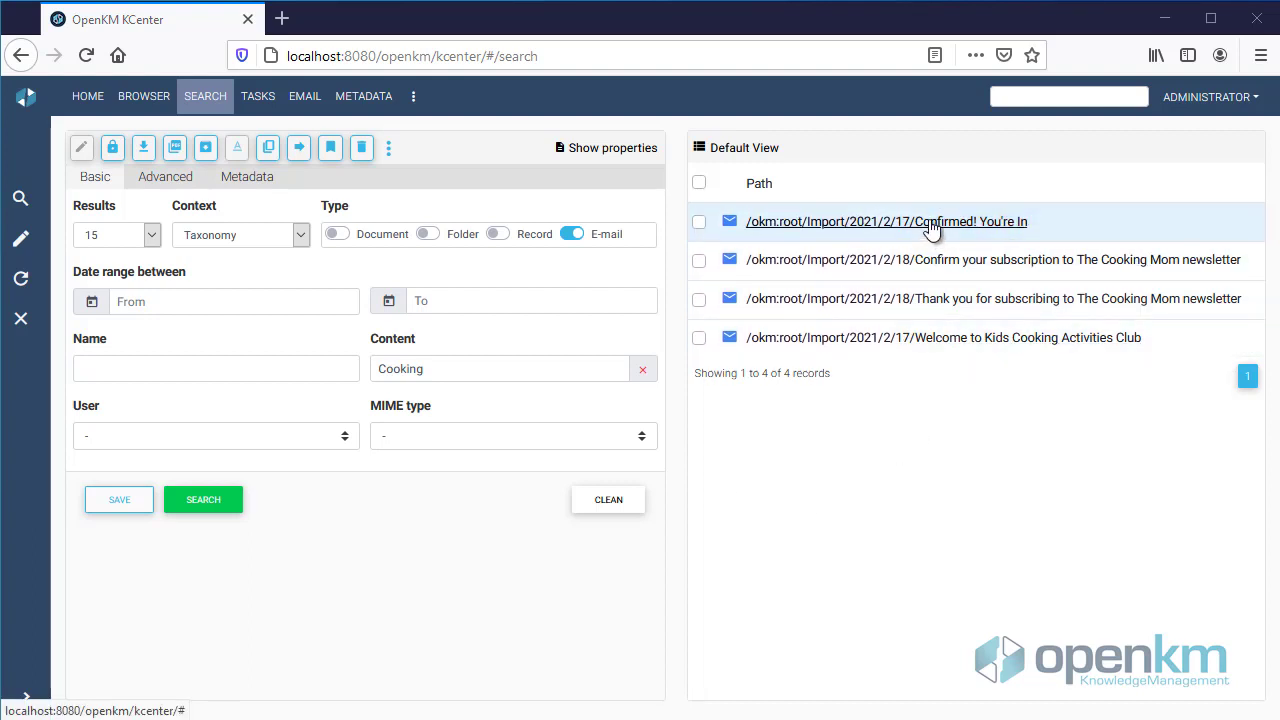
# - Open the 'Confirmed! You're In' result in folder 17 and preview its Cooking Light message
pyautogui.click(930, 224)
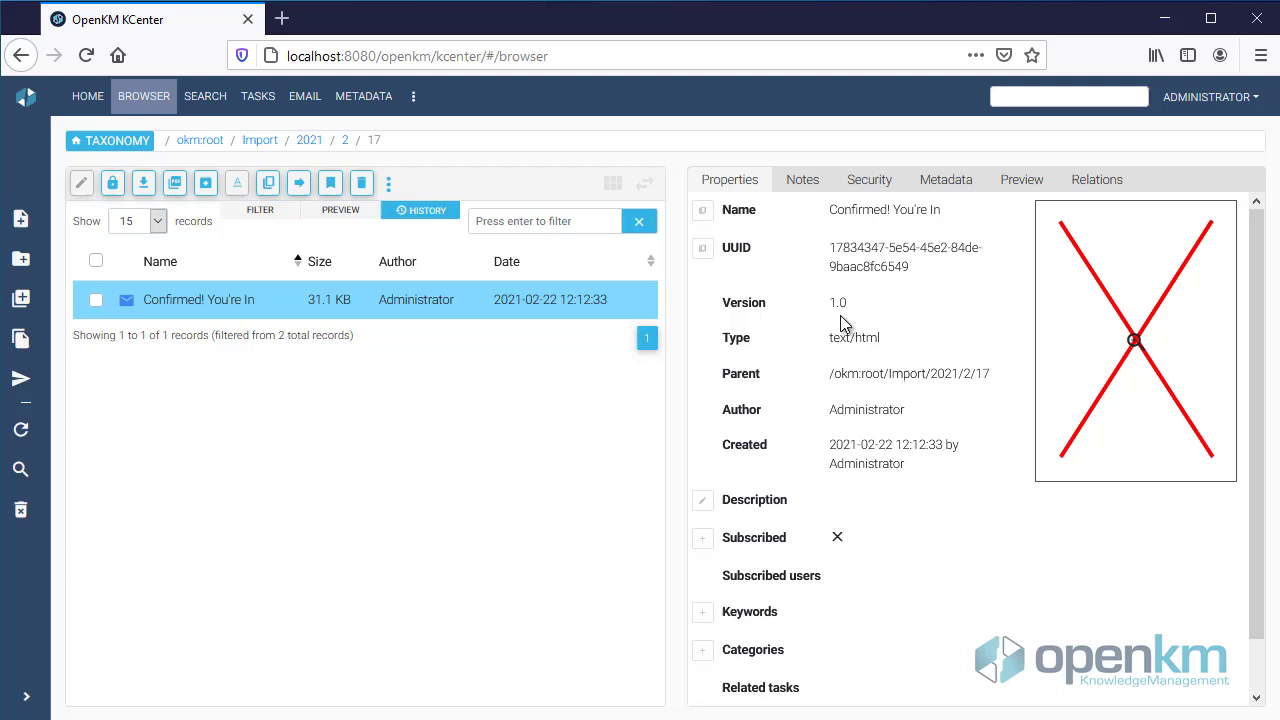
pyautogui.click(1022, 182)
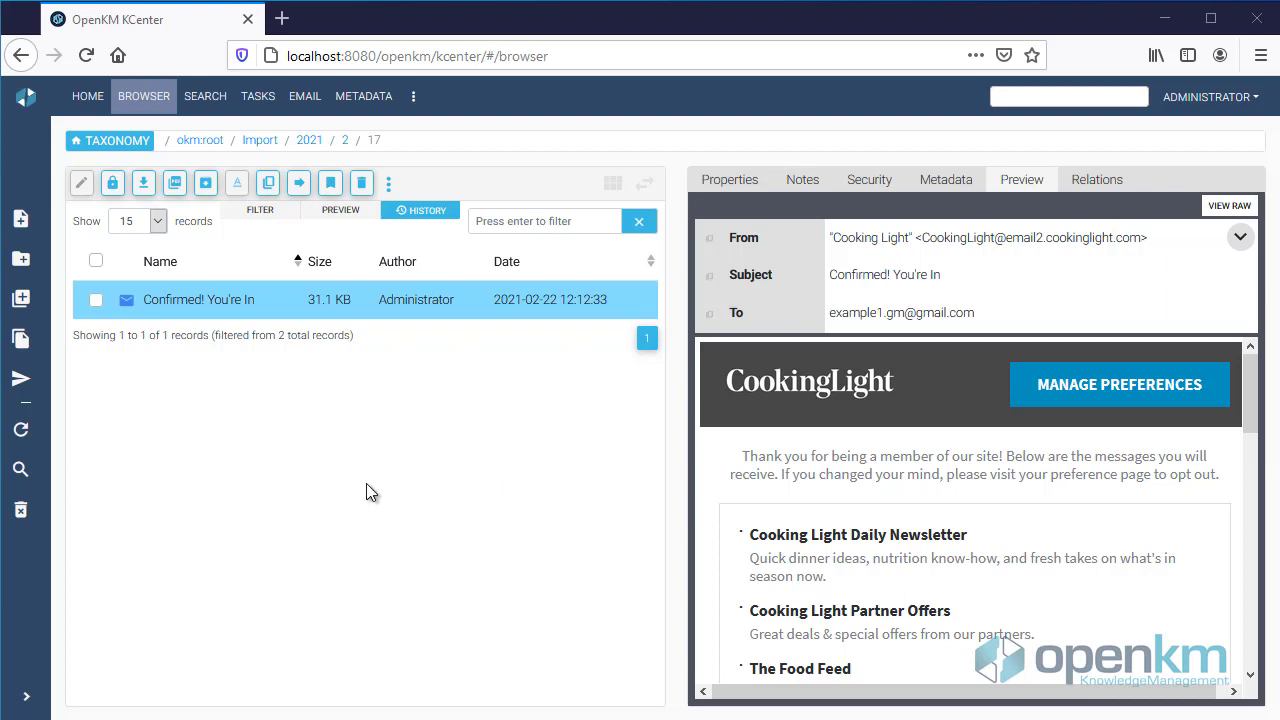
# - Highlight all 7 occurrences of 'Cooking' in the previewed email with Firefox's find bar
pyautogui.hotkey('ctrl', 'f')
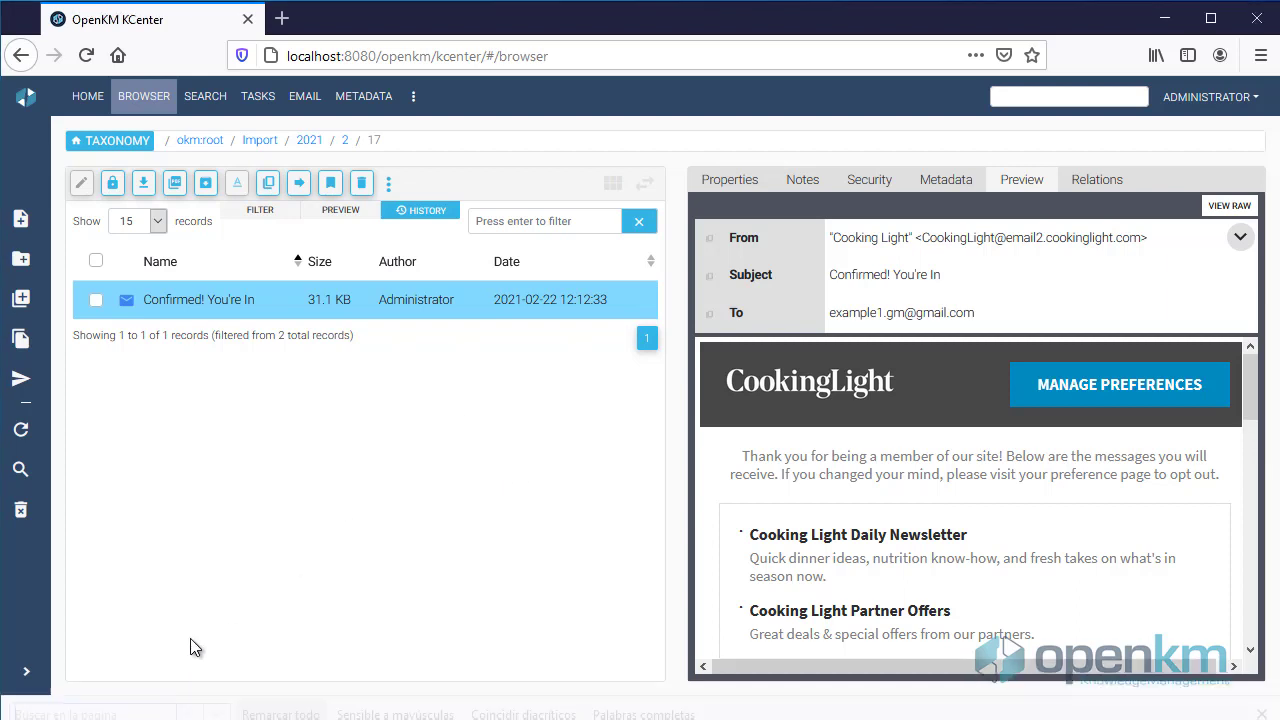
pyautogui.write('C')
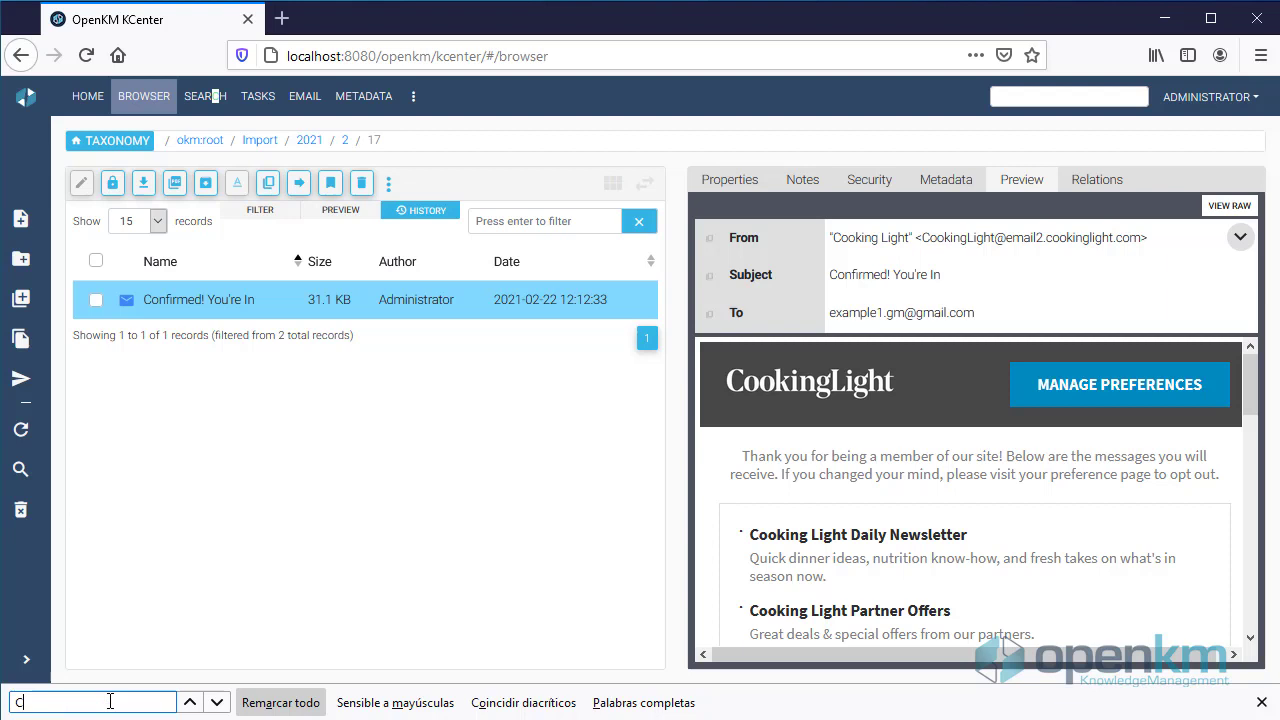
pyautogui.write('ooking')
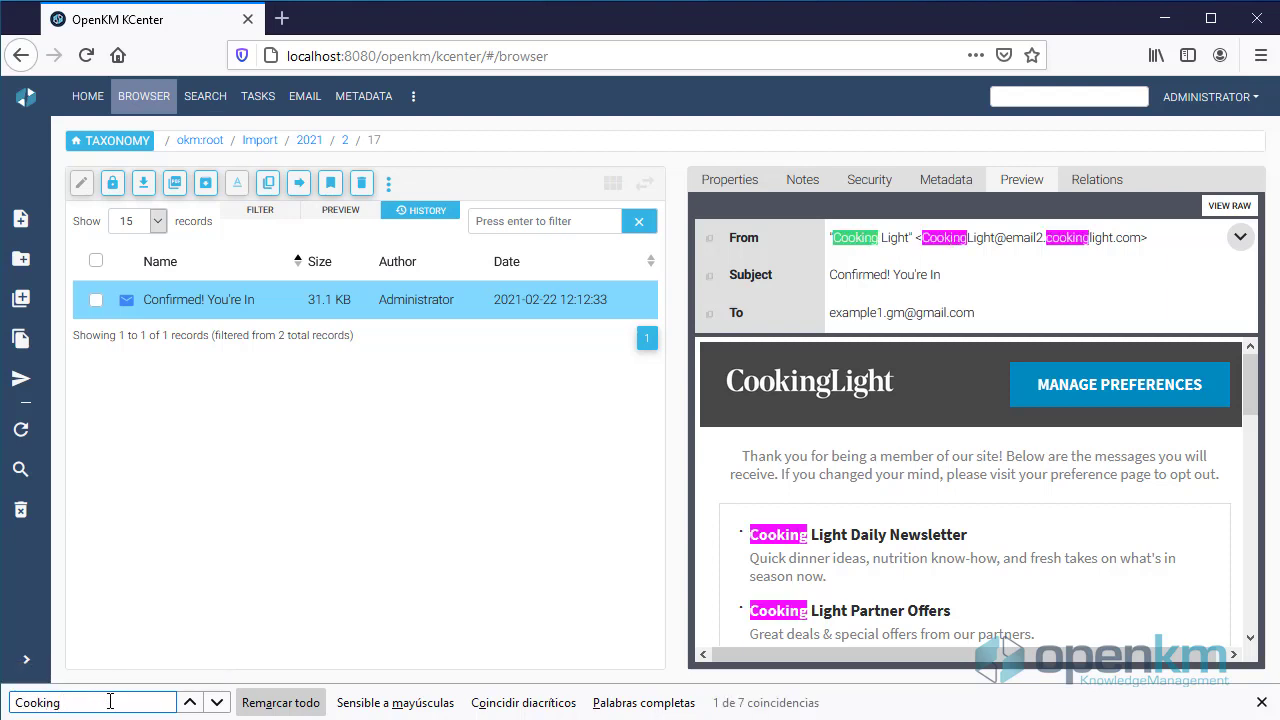
pyautogui.scroll(-2, 1000, 430)
pyautogui.click(766, 418)
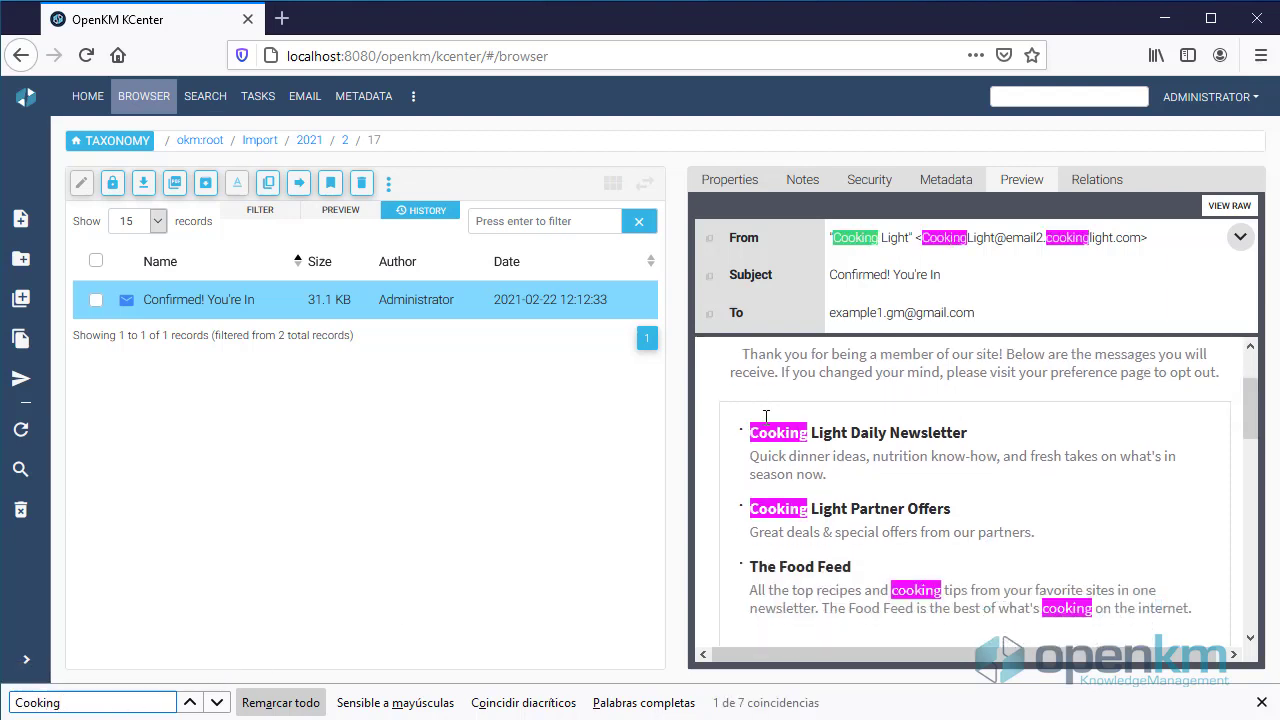
pyautogui.scroll(2, 848, 365)
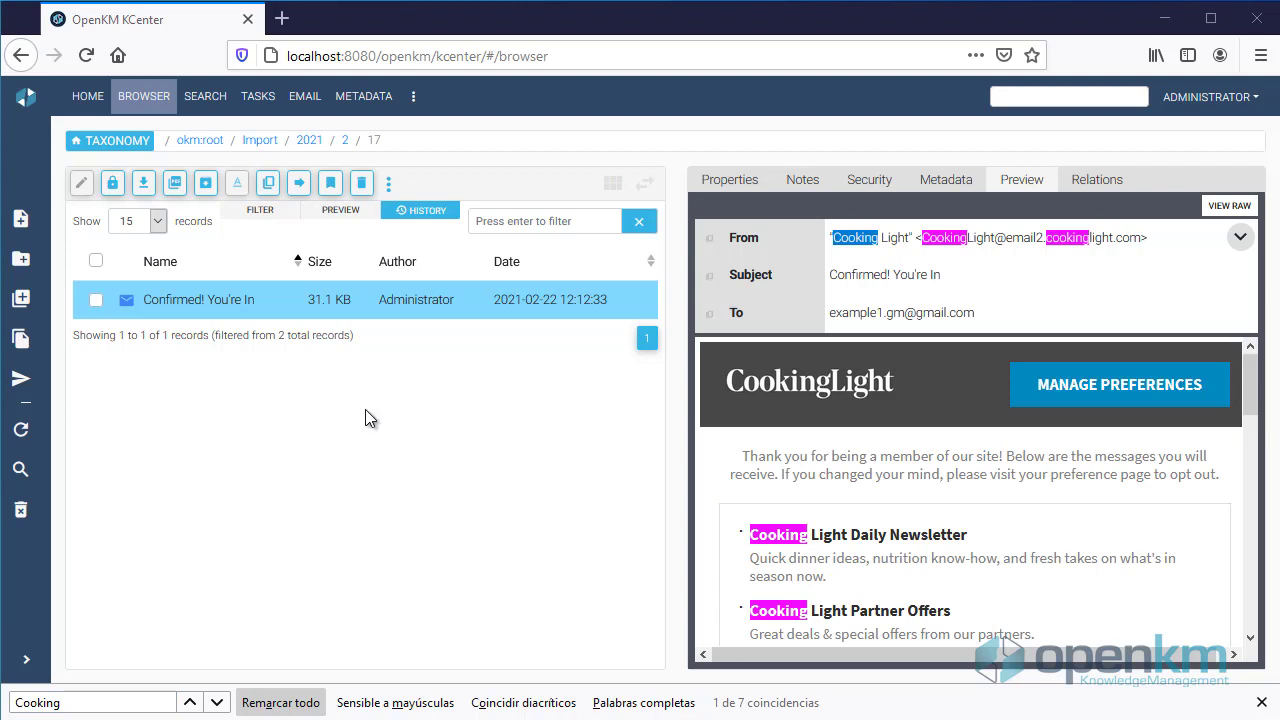
# - Filter the Email area by the account's own sender address and preview the resulting 'Testing Message'
pyautogui.click(304, 99)
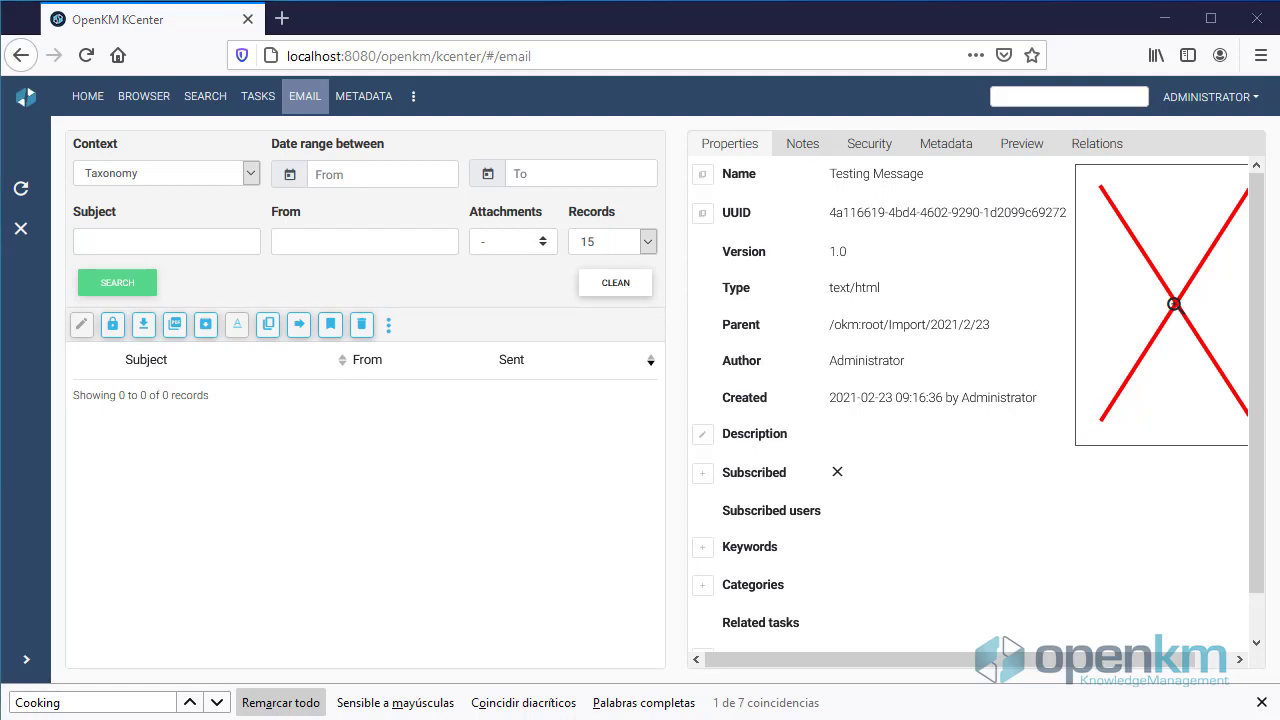
pyautogui.click(299, 243)
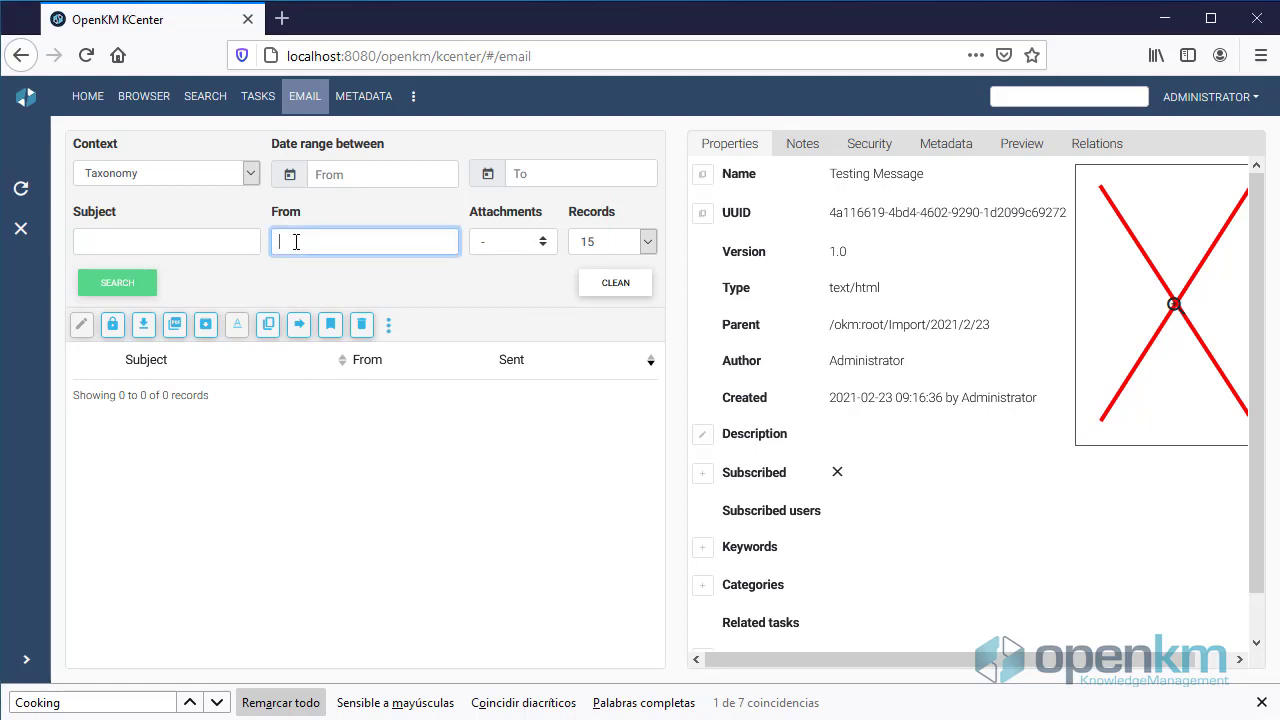
pyautogui.hotkey('ctrl', 'v')
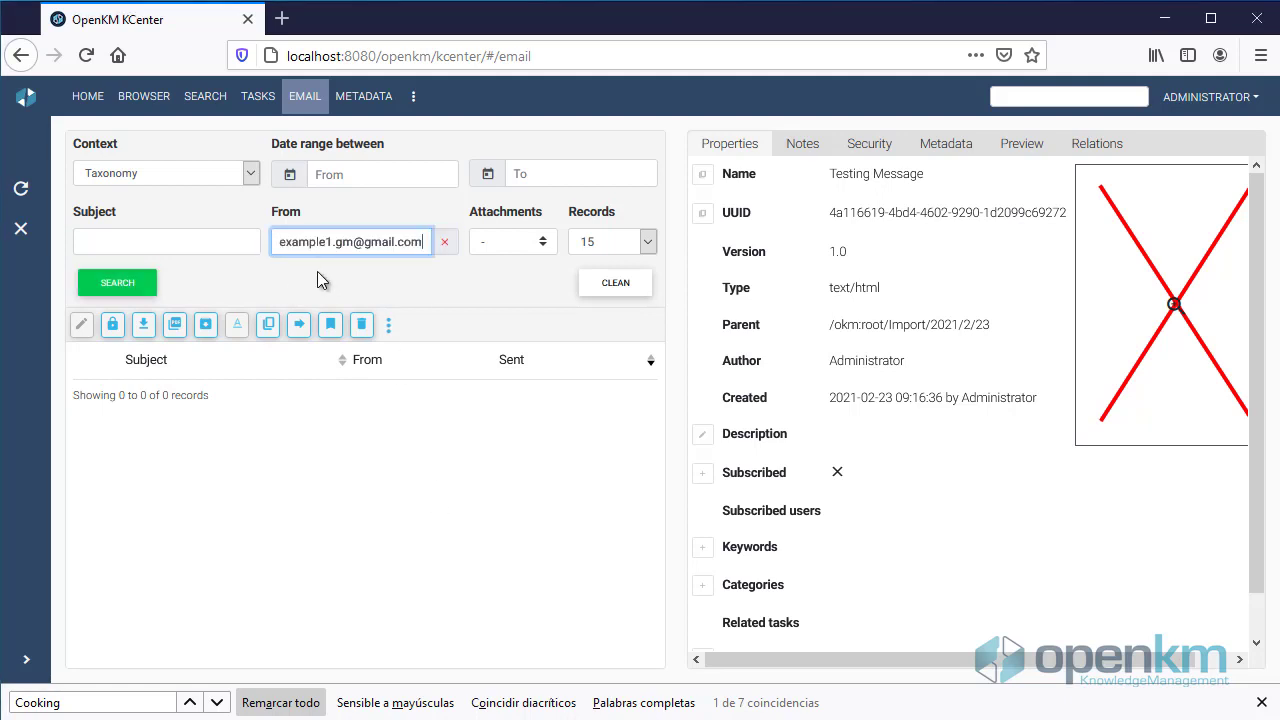
pyautogui.click(117, 283)
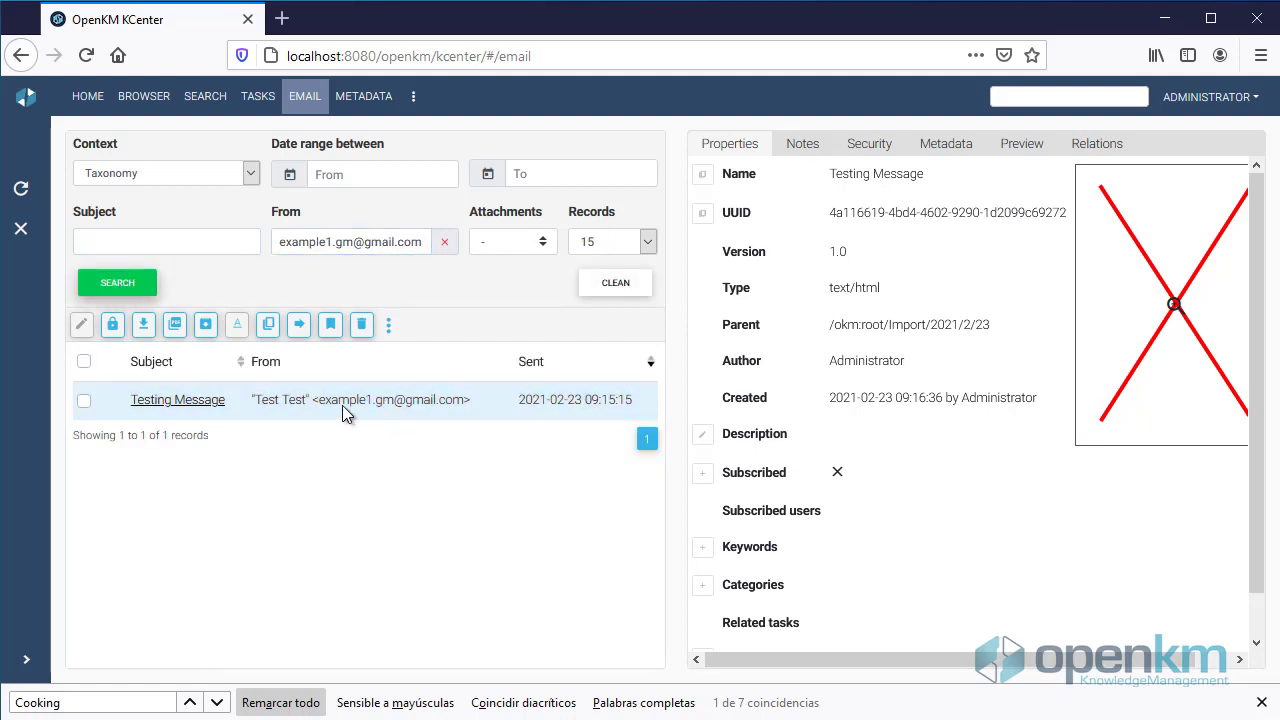
pyautogui.click(1023, 148)
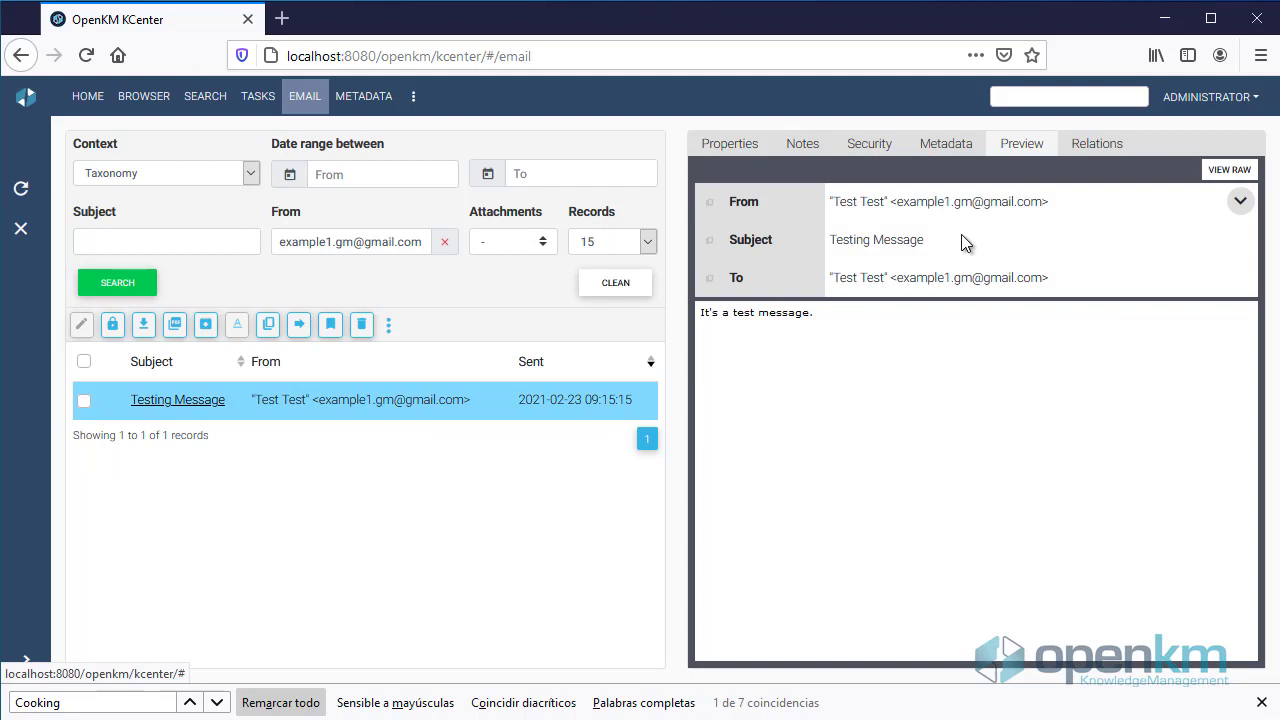
# - Replace the sender filter with subject 'Cooking' and preview the 'Confirm your subscription' result
pyautogui.click(444, 241)
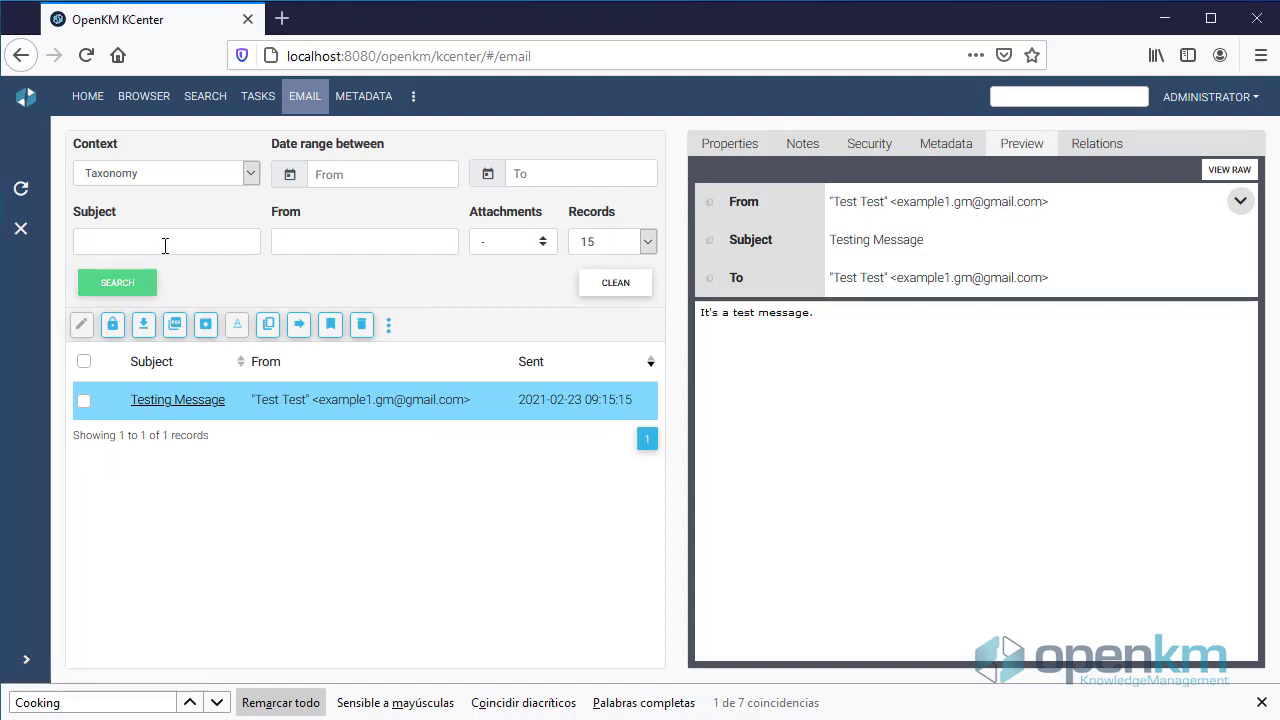
pyautogui.click(160, 242)
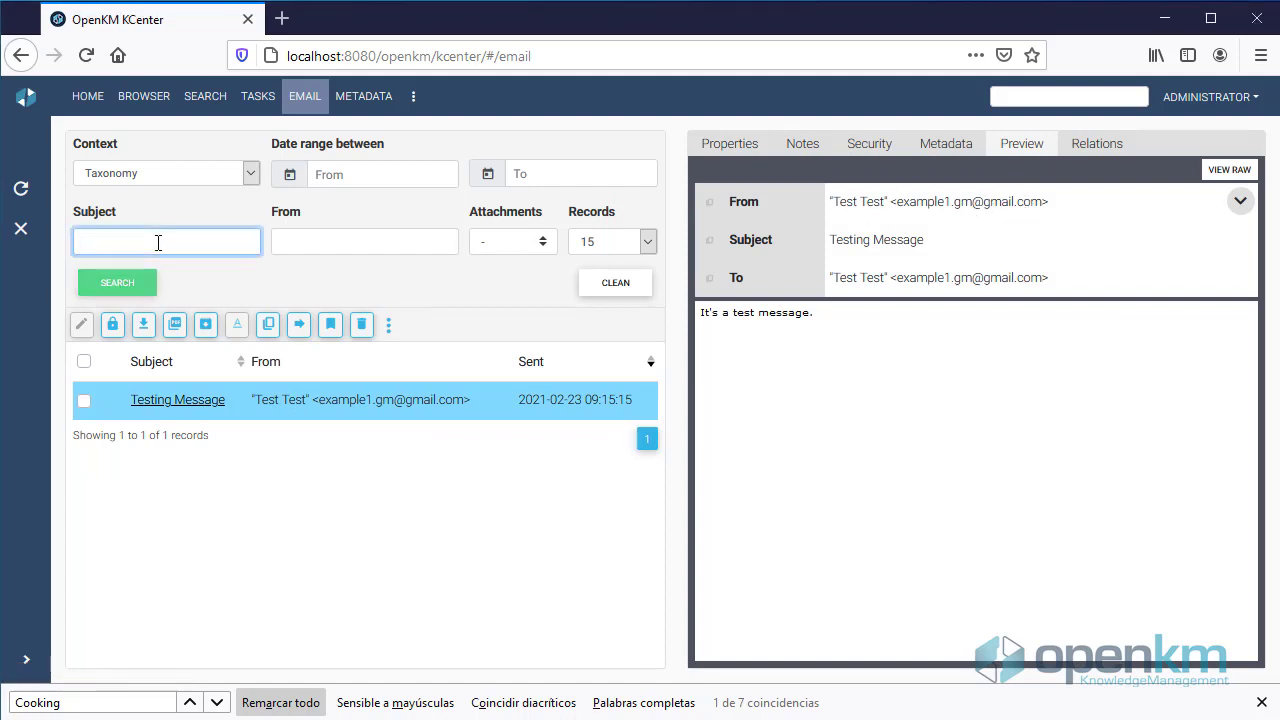
pyautogui.write('Cook')
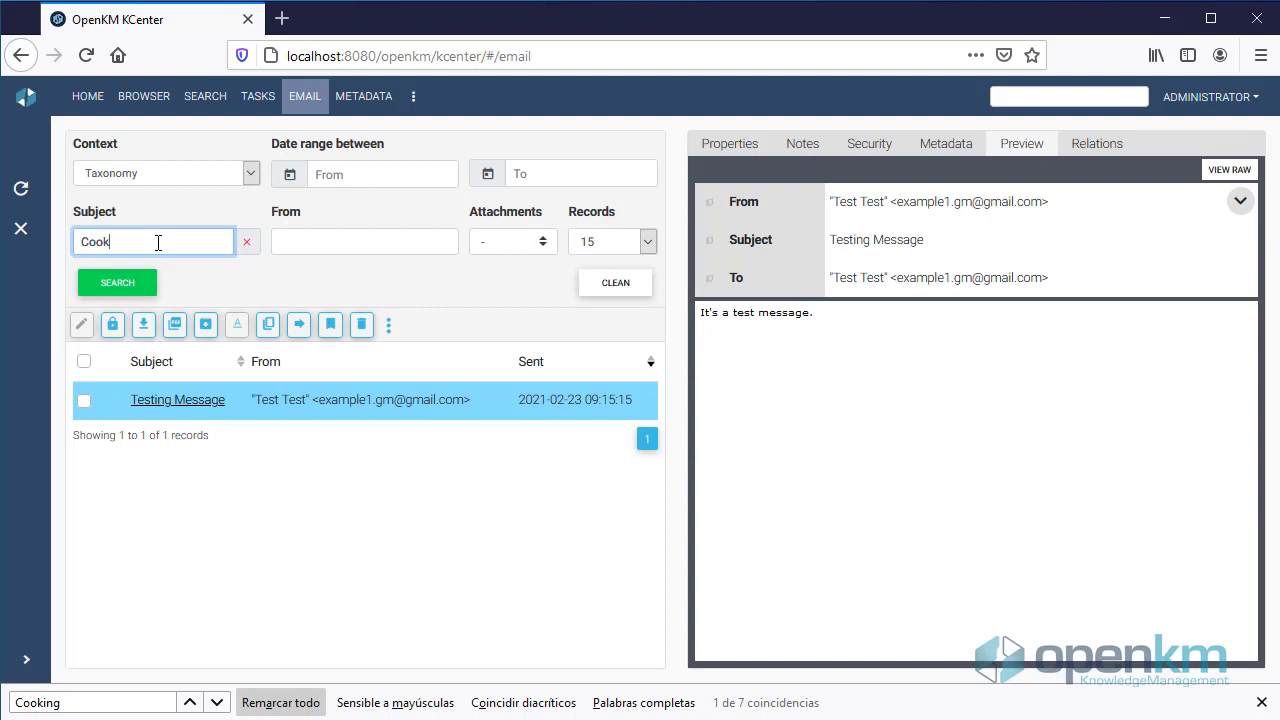
pyautogui.write('ing')
pyautogui.click(120, 285)
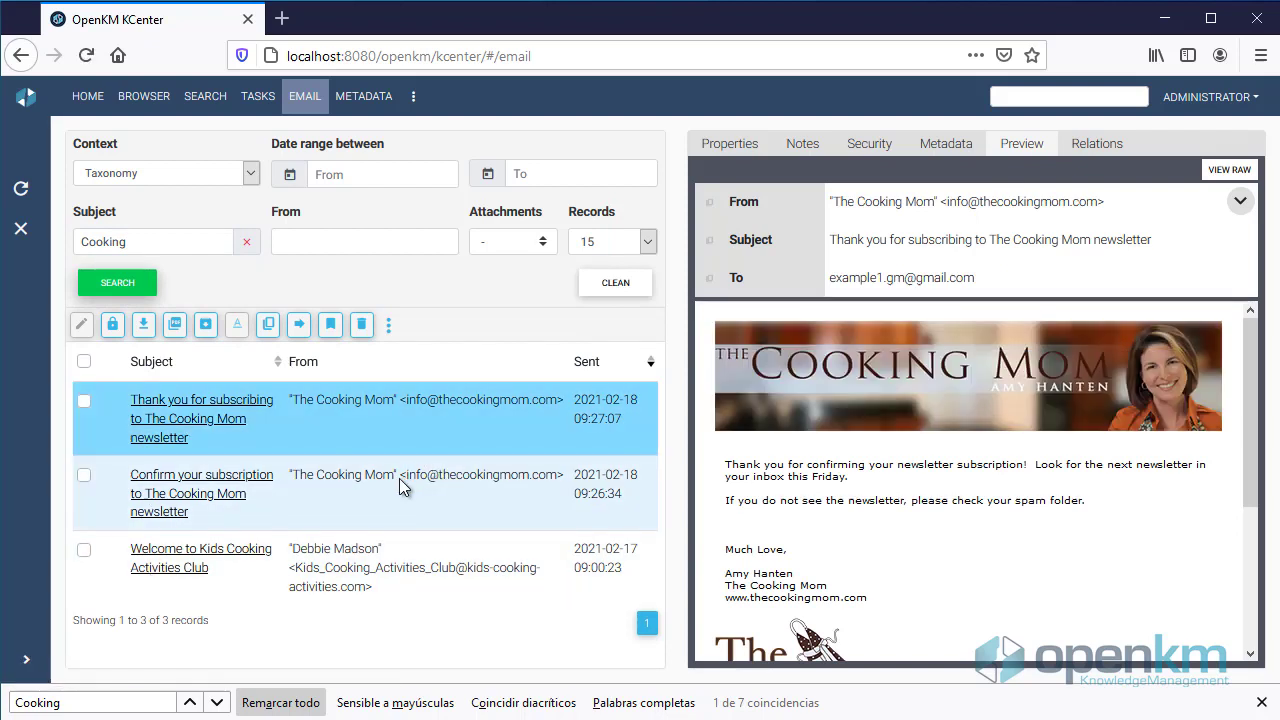
pyautogui.click(399, 478)
pyautogui.click(543, 244)
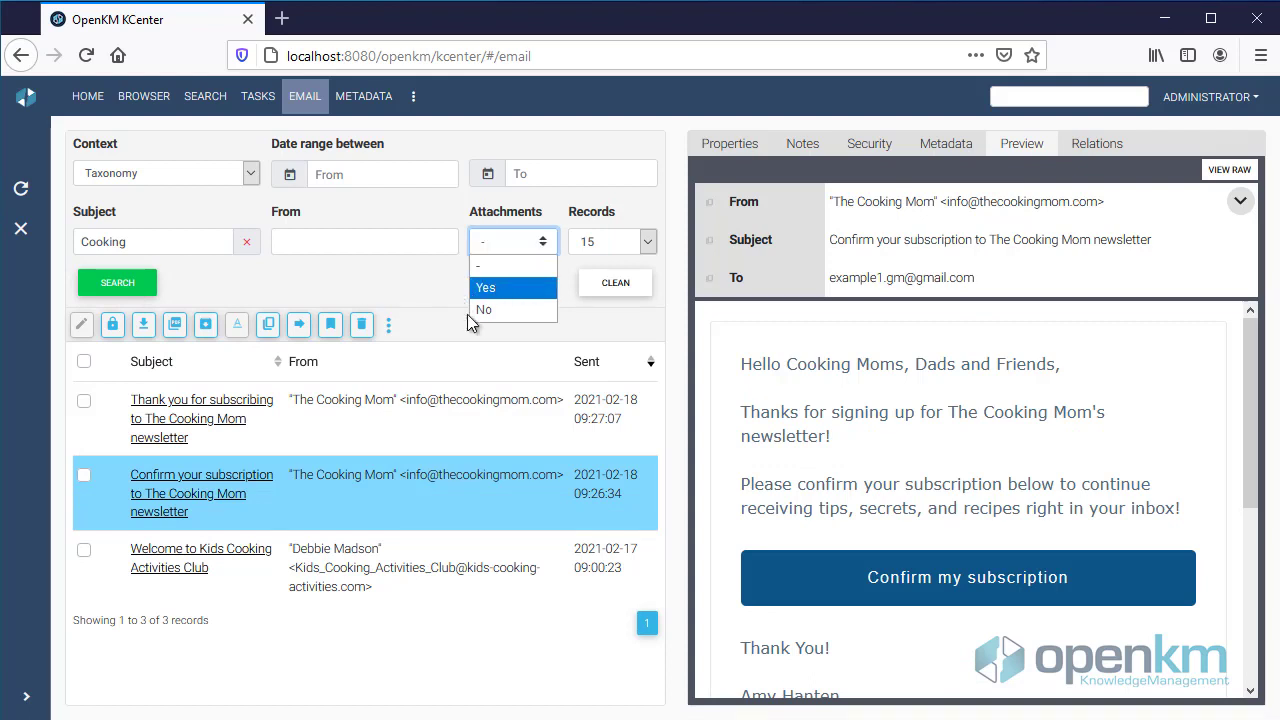
pyautogui.click(340, 284)
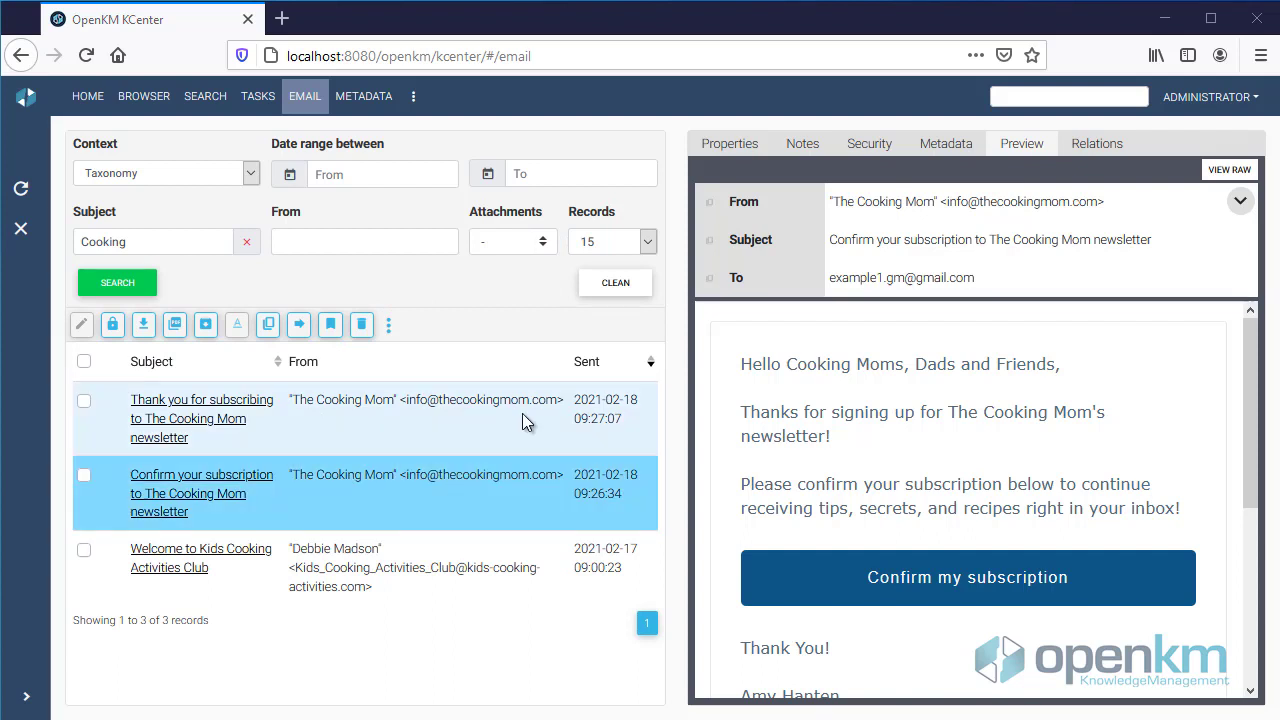
pyautogui.click(648, 242)
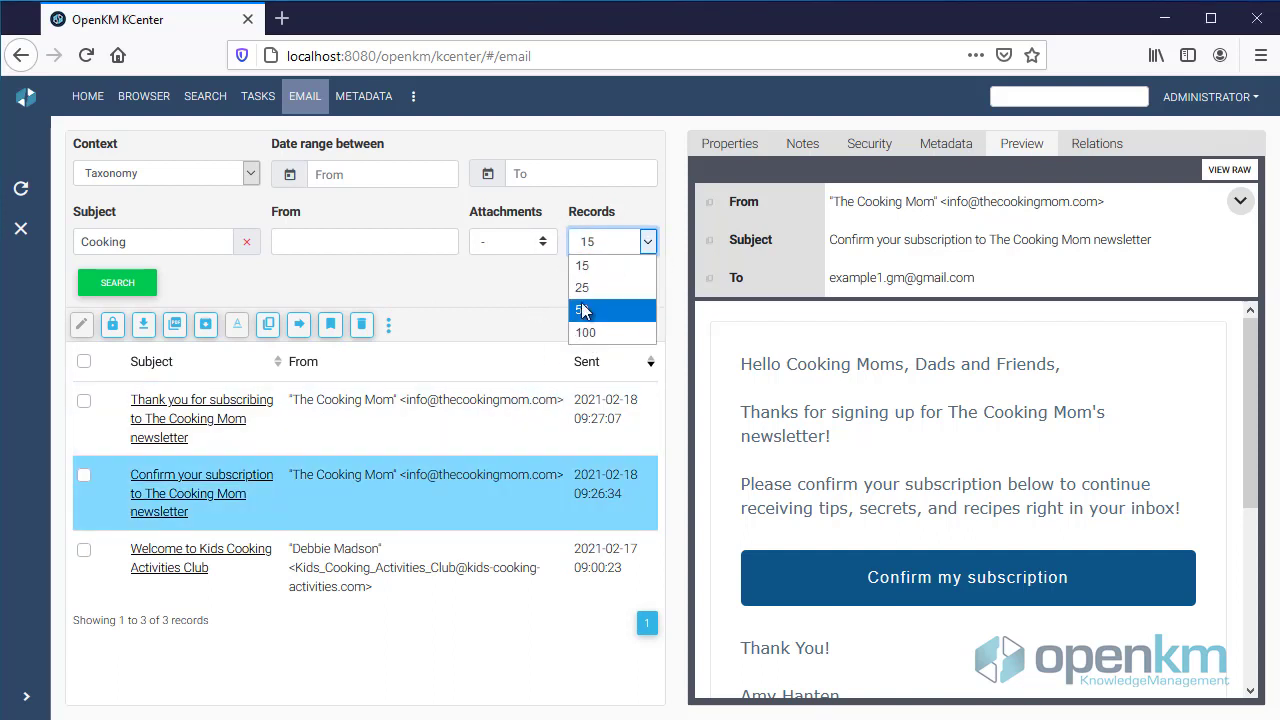
pyautogui.press('Escape')
pyautogui.click(380, 465)
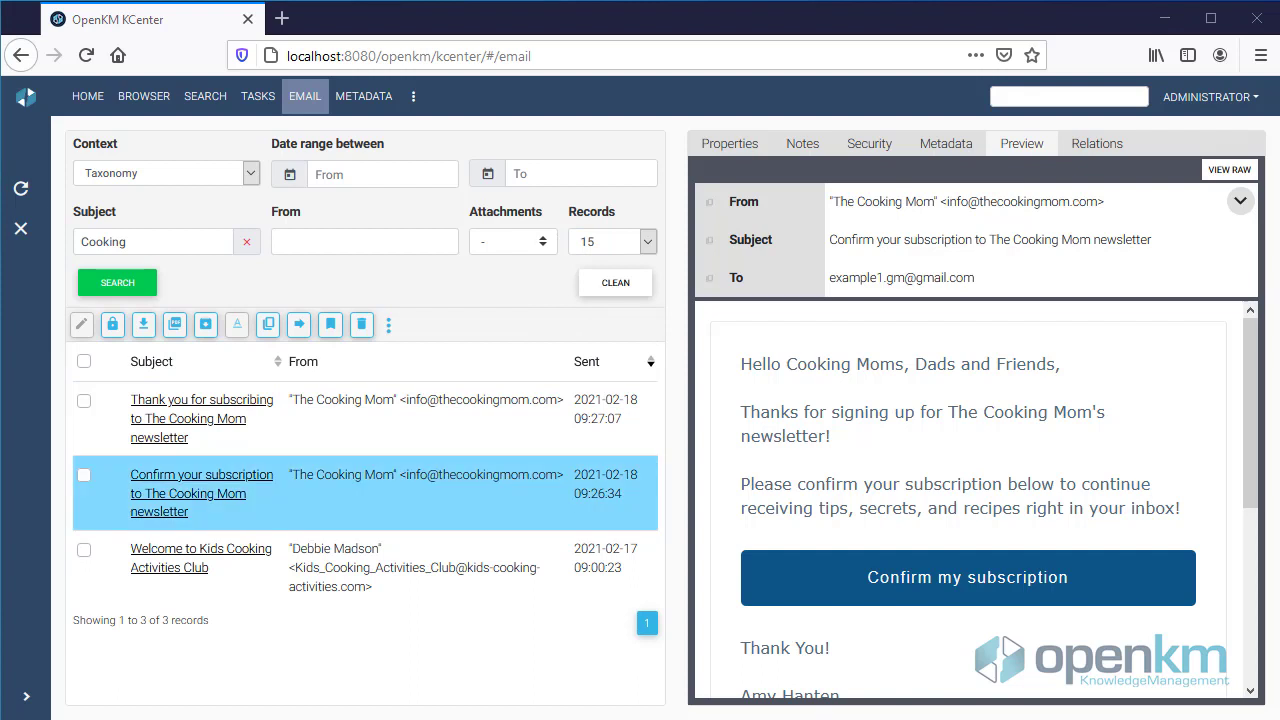
pyautogui.click(411, 100)
# - Open Mail Accounts to show the imap.gmail.com IMAPS account, cancelling the Add account form
pyautogui.click(443, 123)
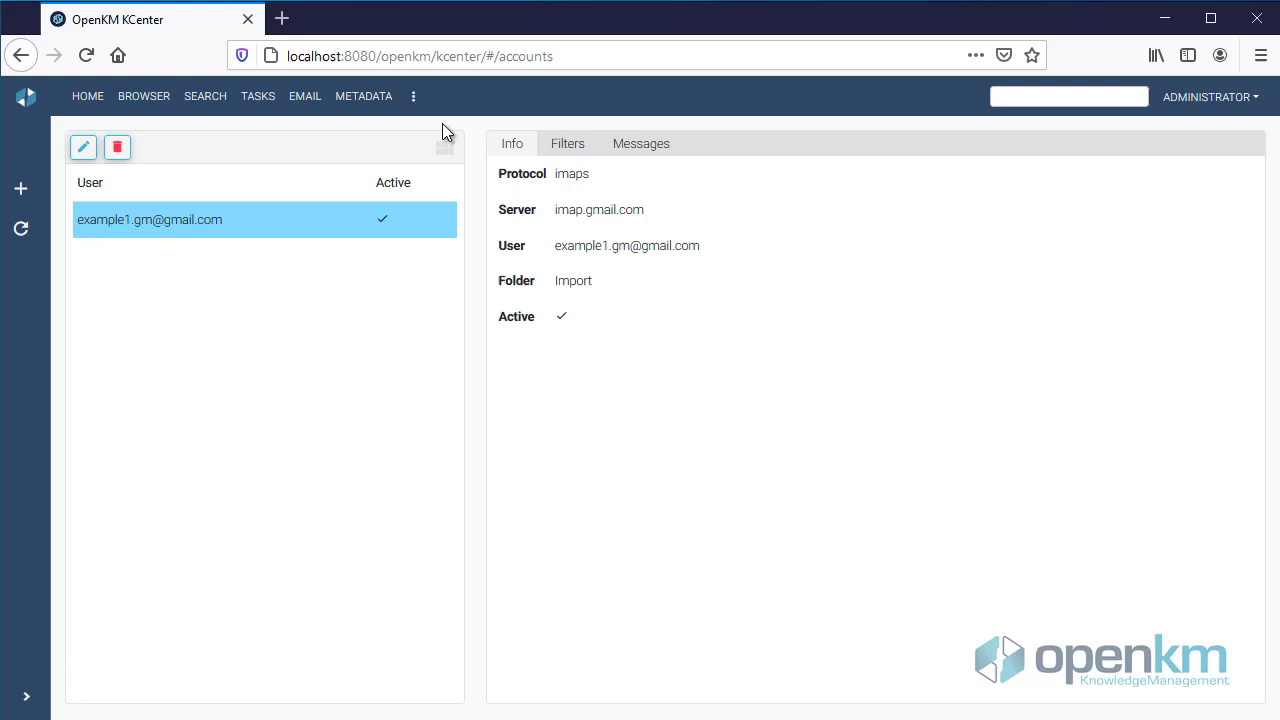
pyautogui.click(21, 190)
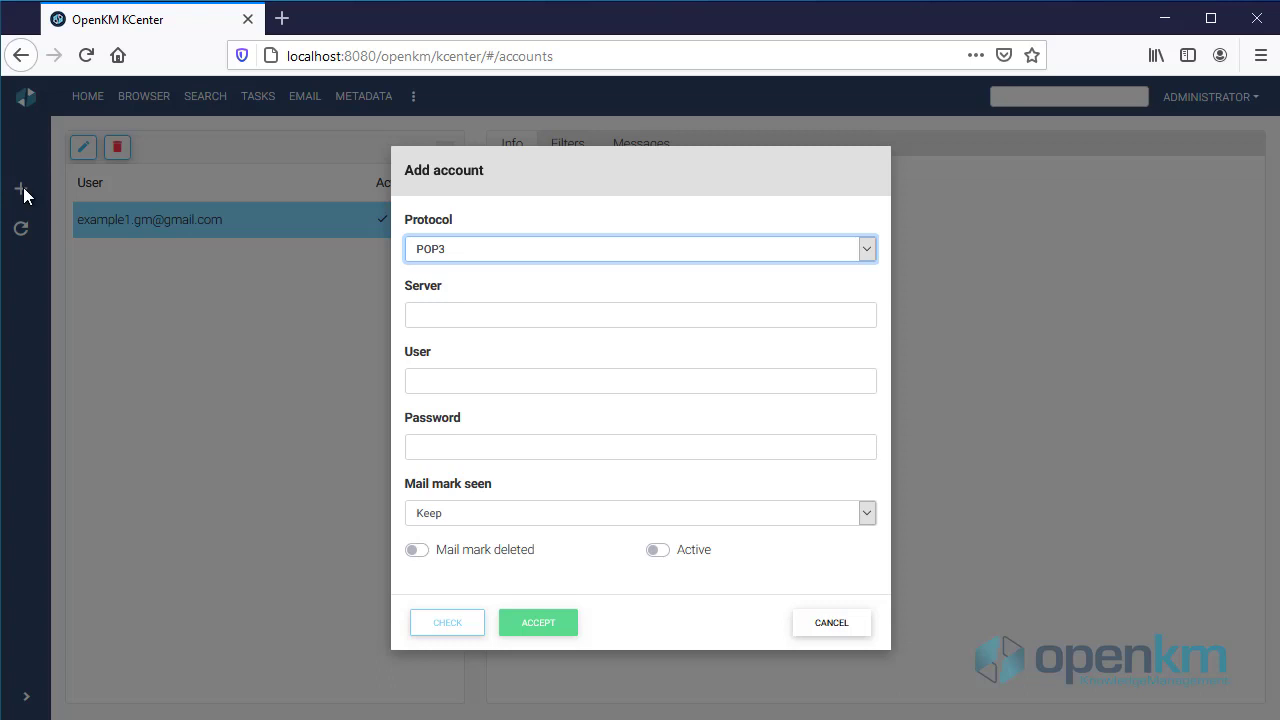
pyautogui.click(831, 622)
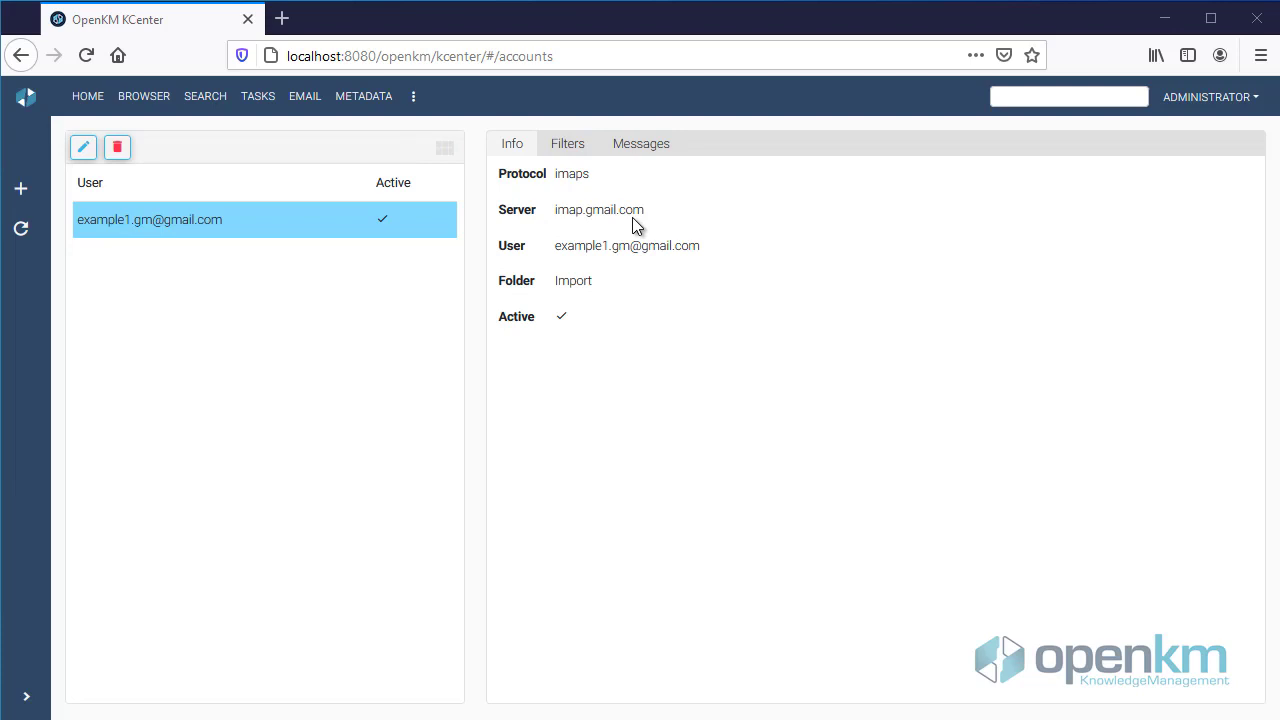
# - Show the Gmail account's Import and Notifications filters and inspect one filter's FROM CONTAINS rule
pyautogui.click(574, 153)
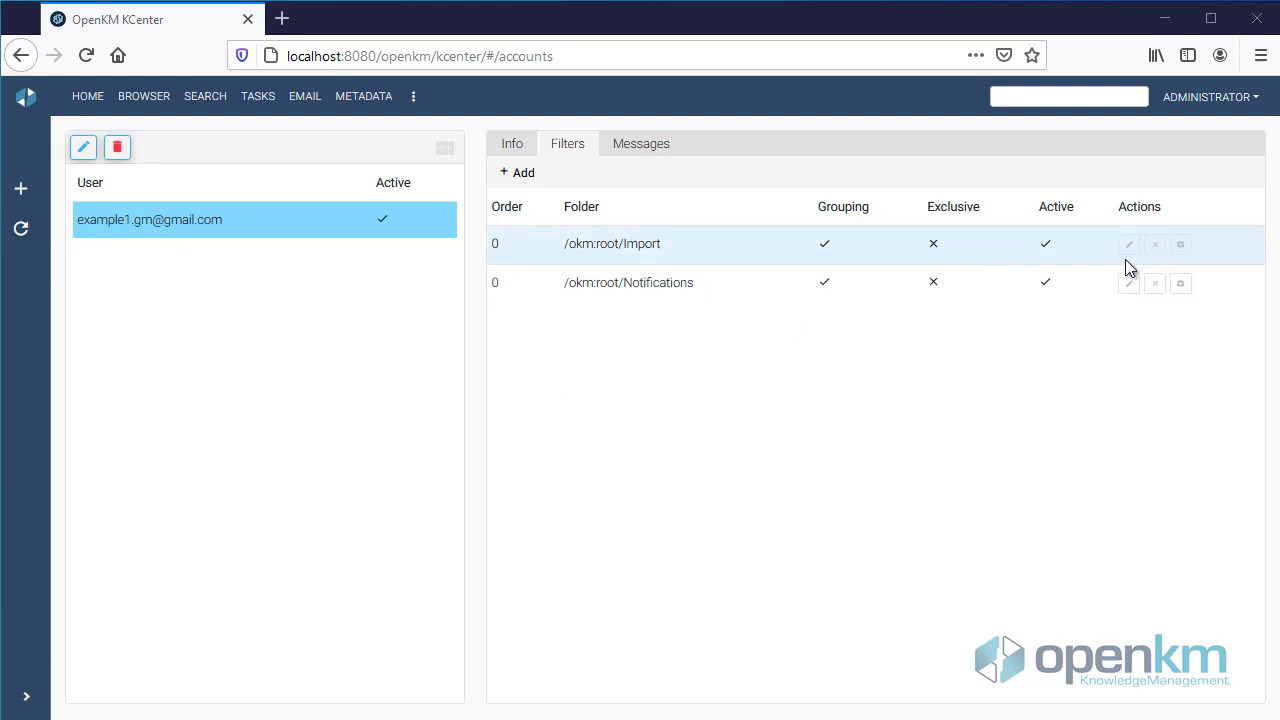
pyautogui.click(1181, 285)
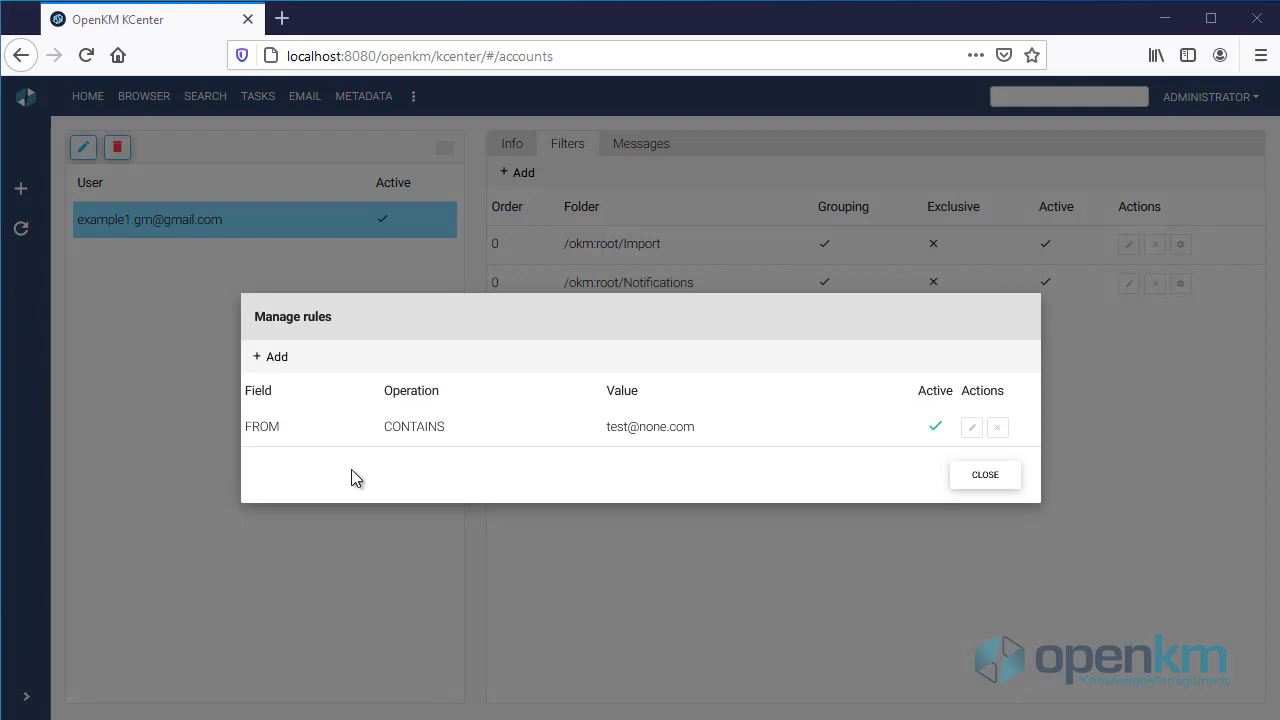
pyautogui.moveTo(608, 424); pyautogui.dragTo(685, 423)
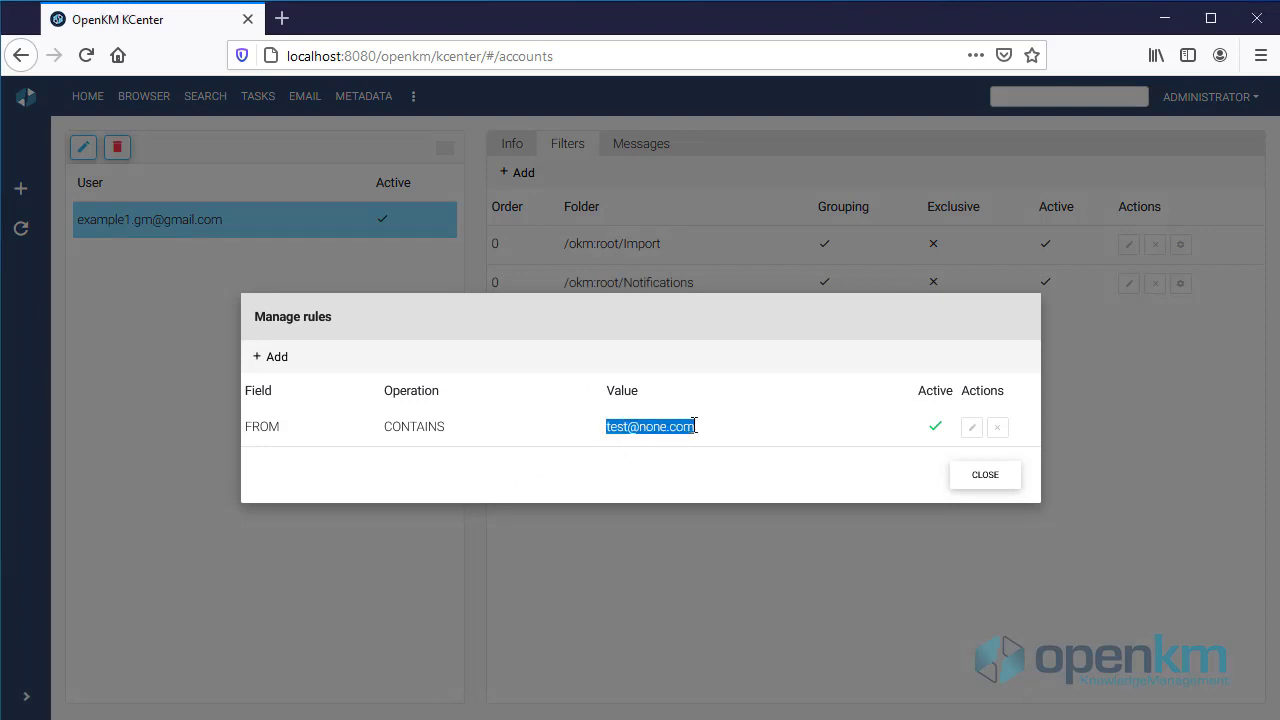
pyautogui.click(993, 478)
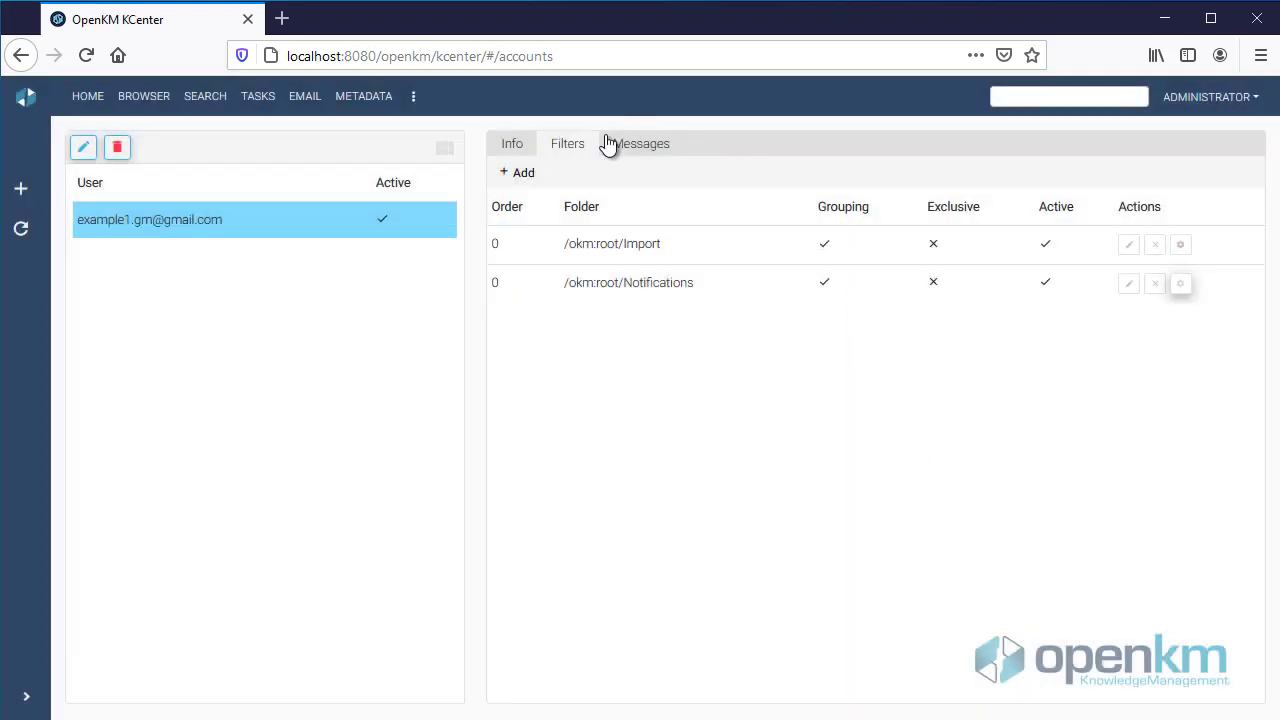
pyautogui.click(640, 145)
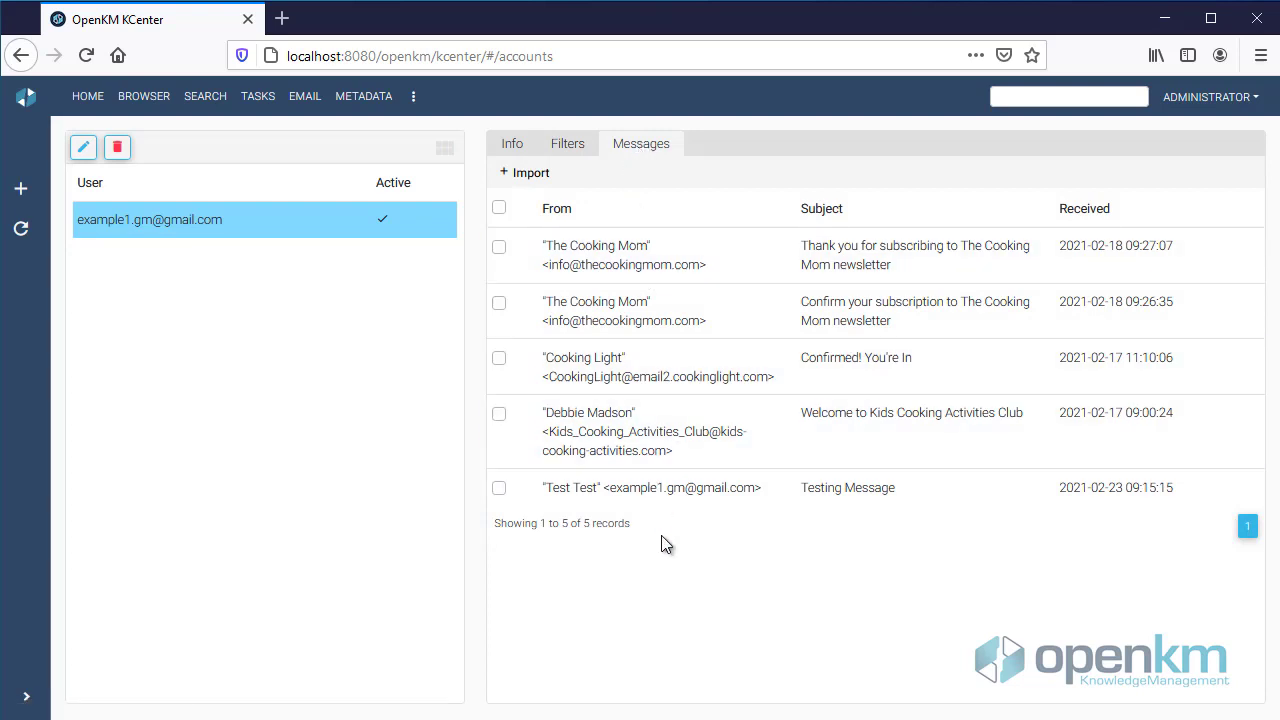
pyautogui.click(500, 210)
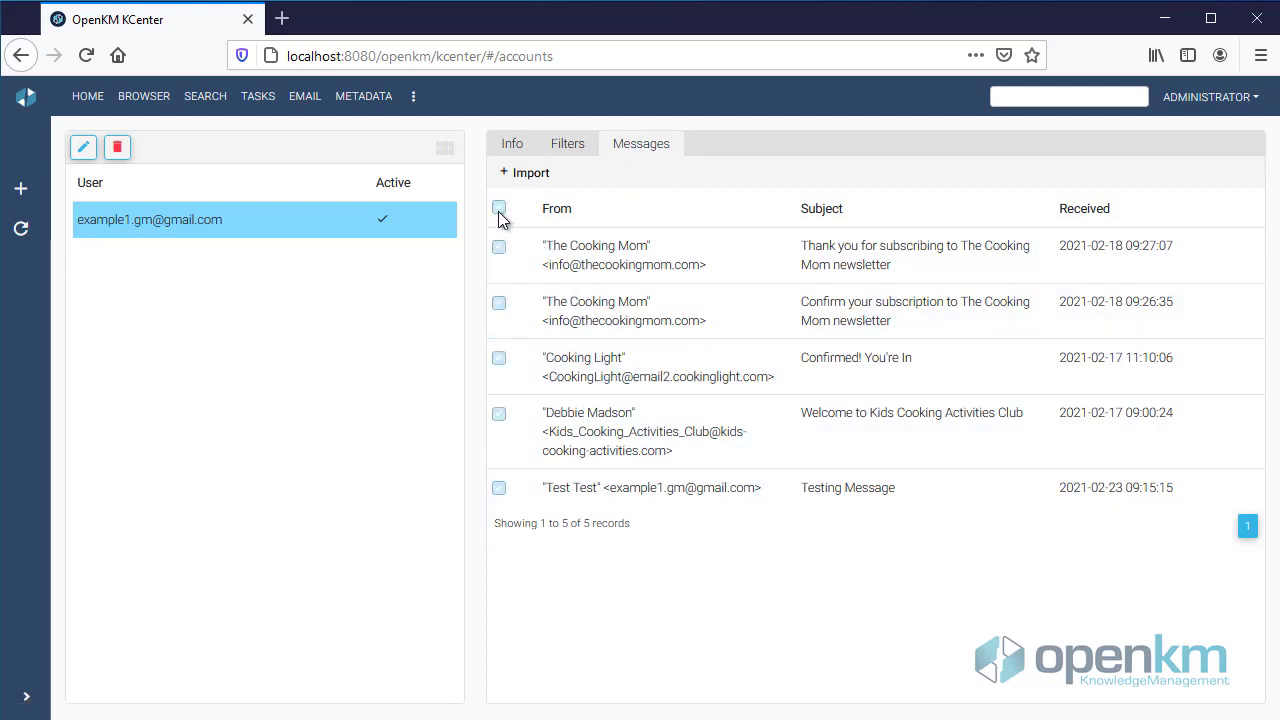
pyautogui.click(500, 210)
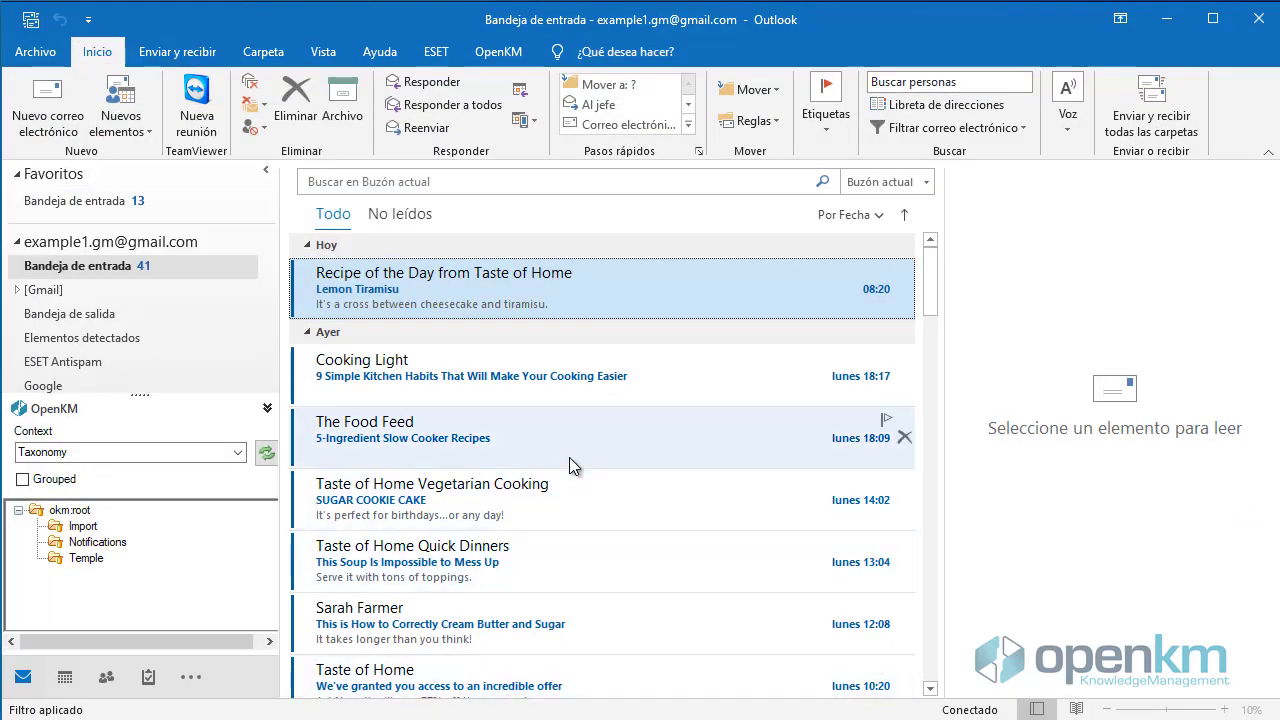
pyautogui.click(495, 56)
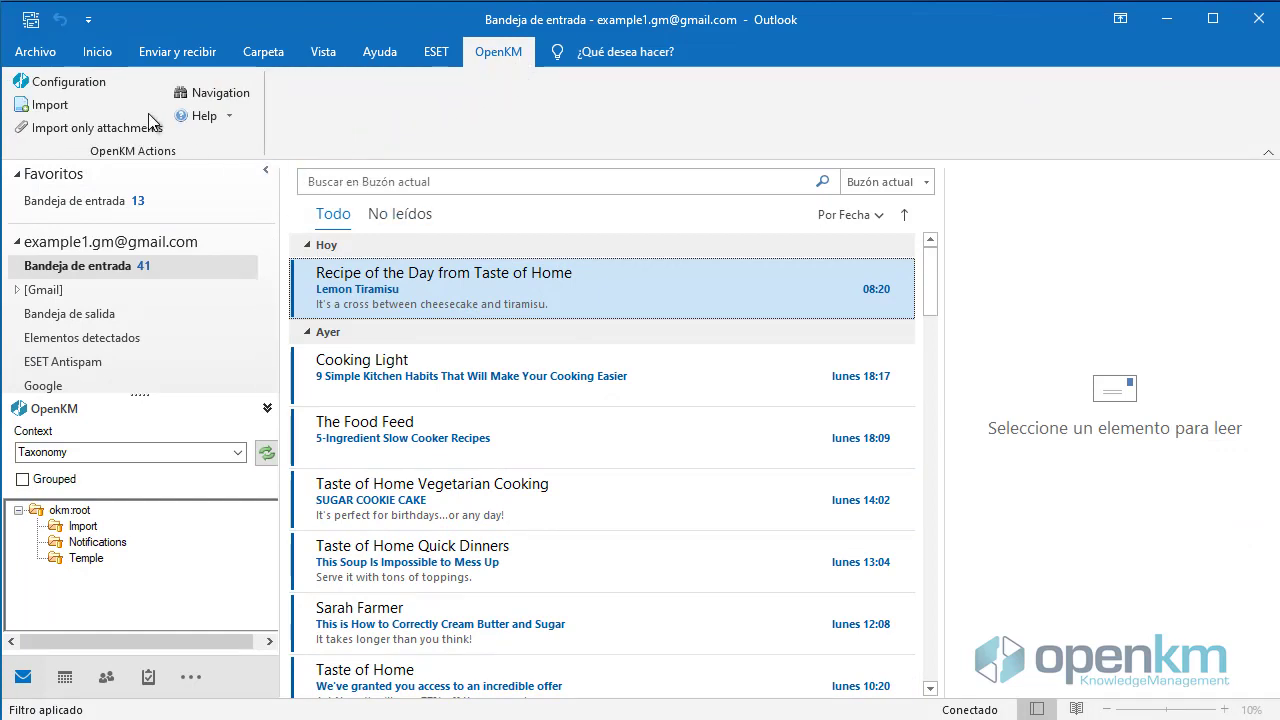
pyautogui.click(93, 89)
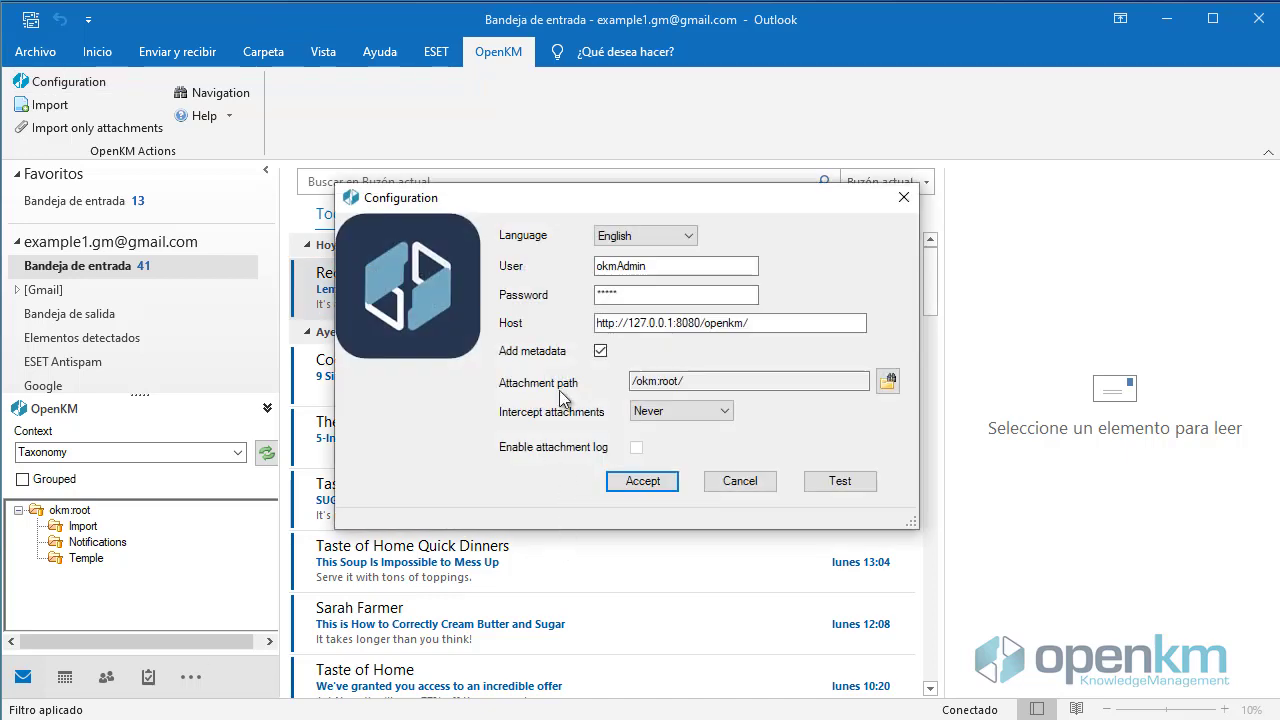
pyautogui.click(856, 492)
pyautogui.click(722, 411)
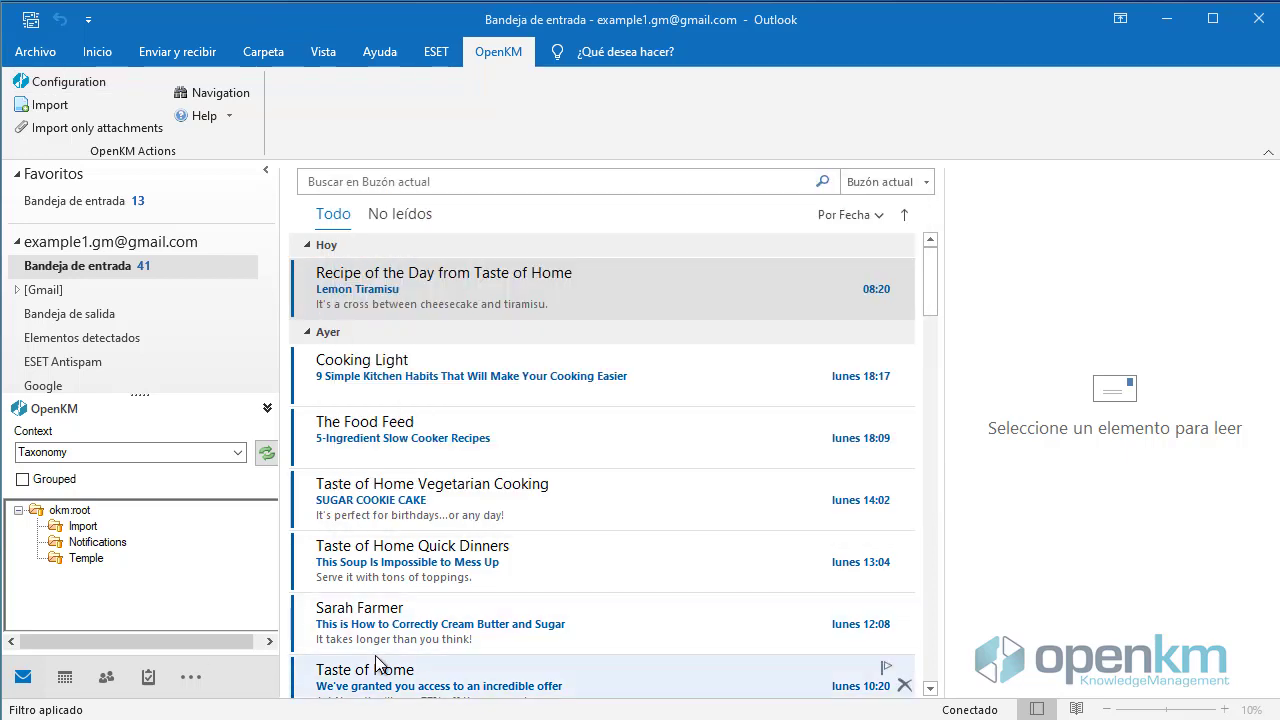
# - Import the Cooking Light email into the okmAdmin inbox folder with the Technology metadata group
pyautogui.click(422, 373)
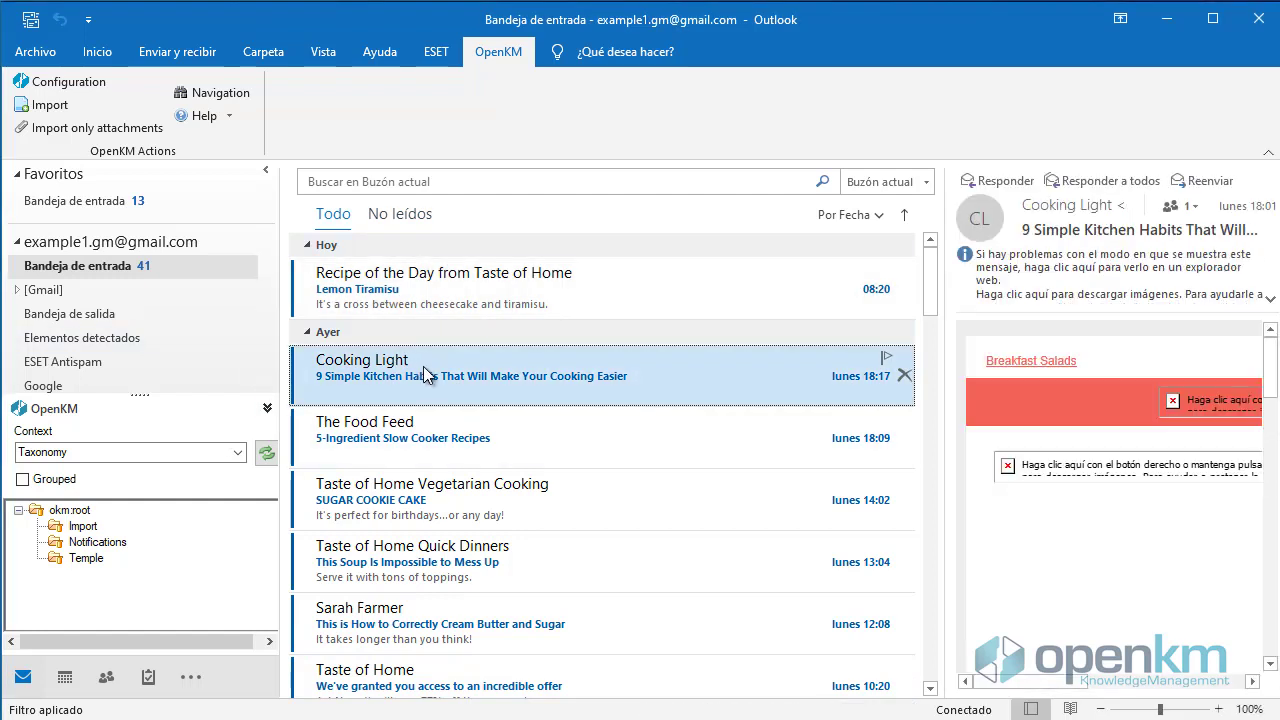
pyautogui.click(55, 109)
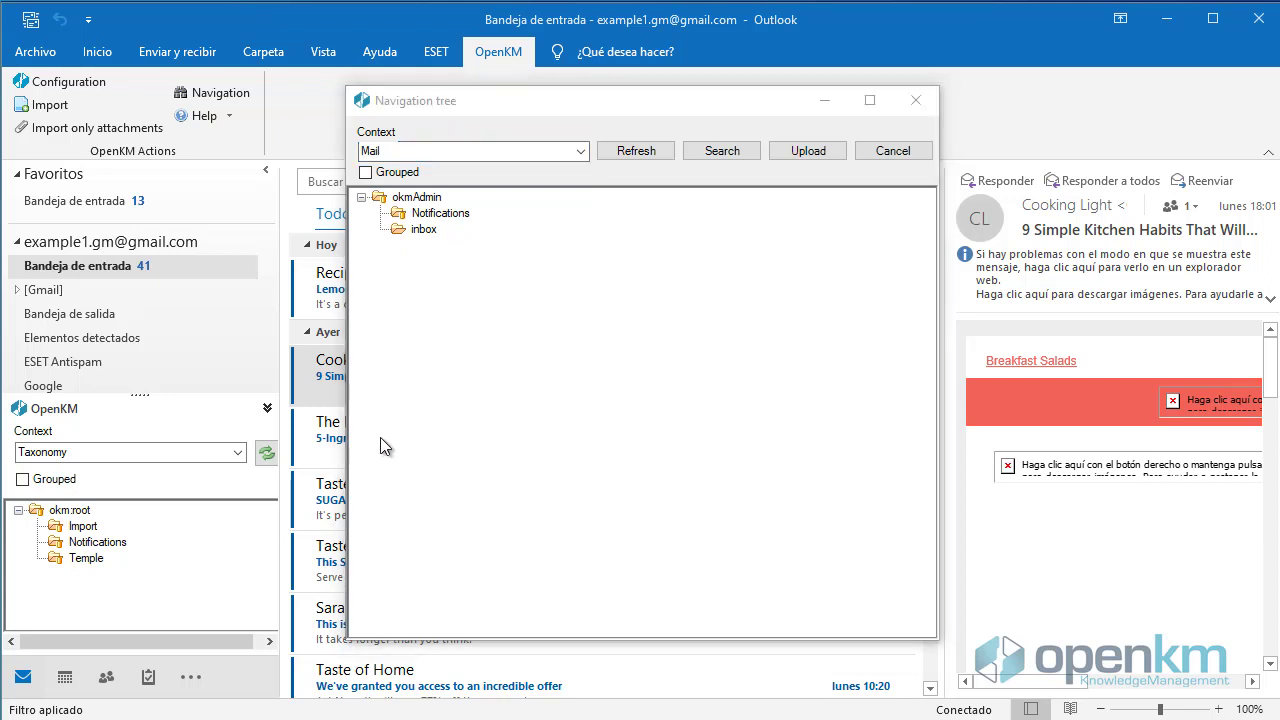
pyautogui.click(426, 230)
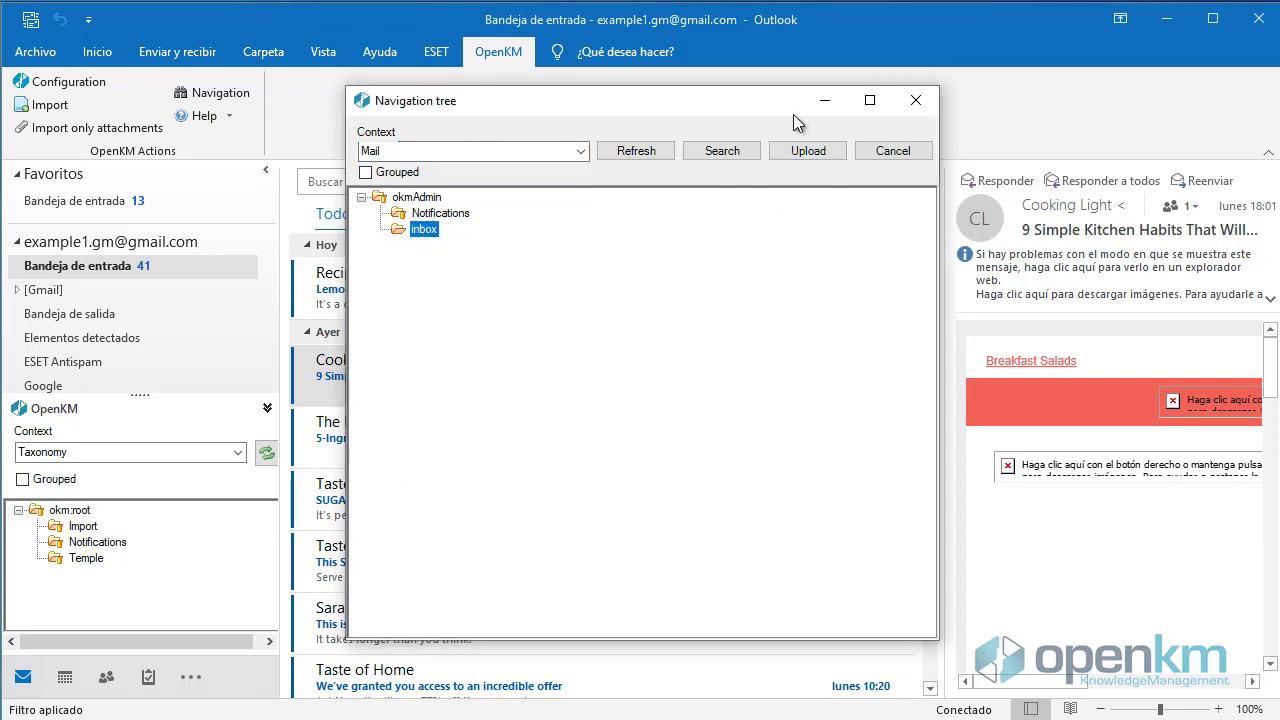
pyautogui.click(811, 152)
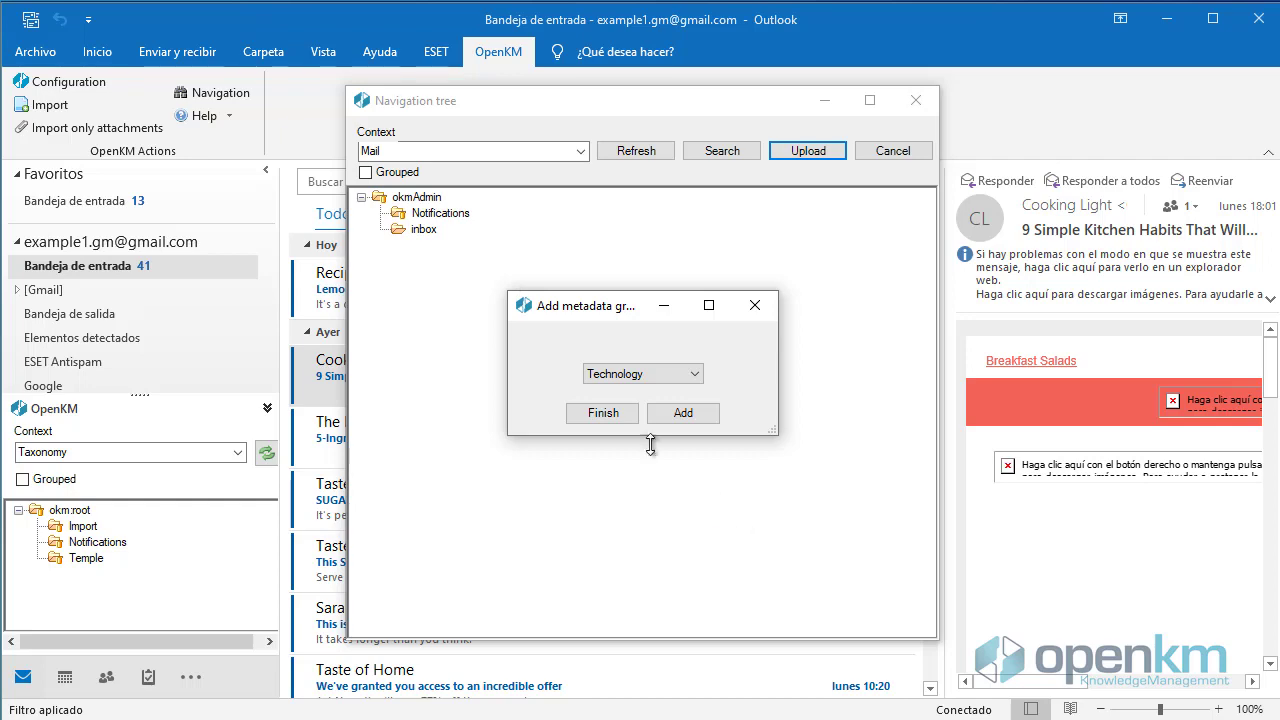
pyautogui.click(602, 414)
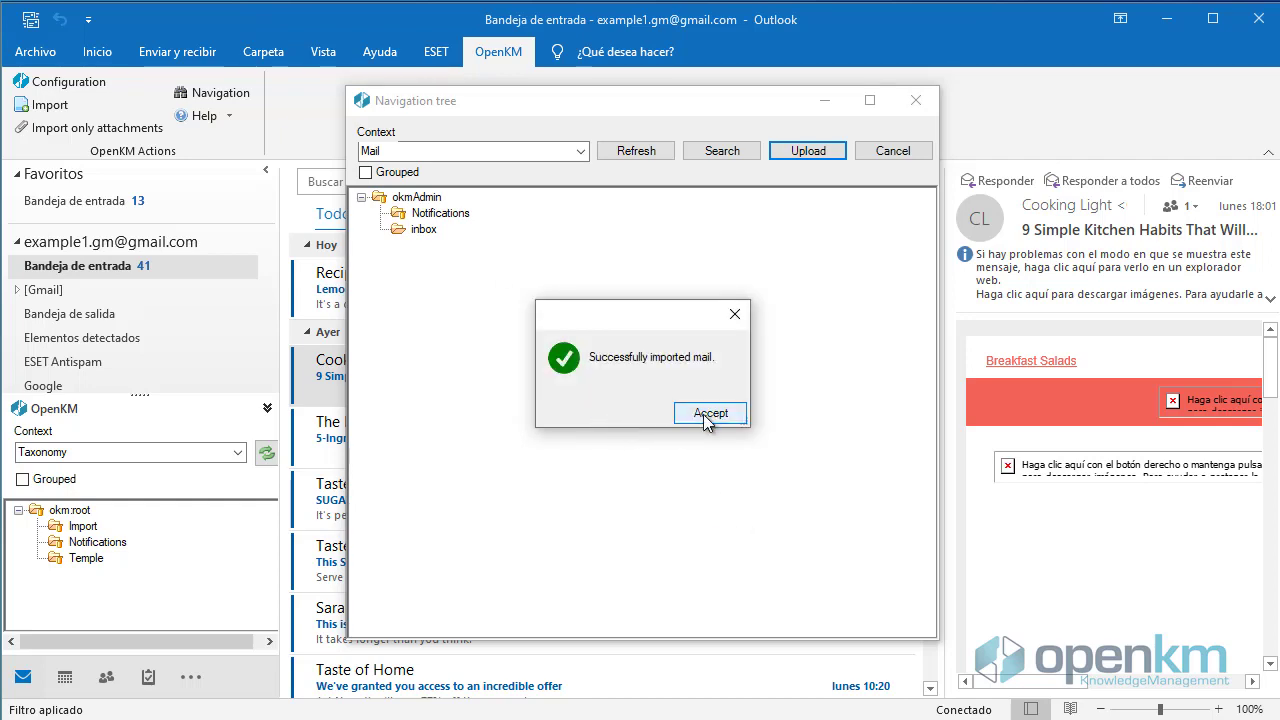
pyautogui.click(710, 413)
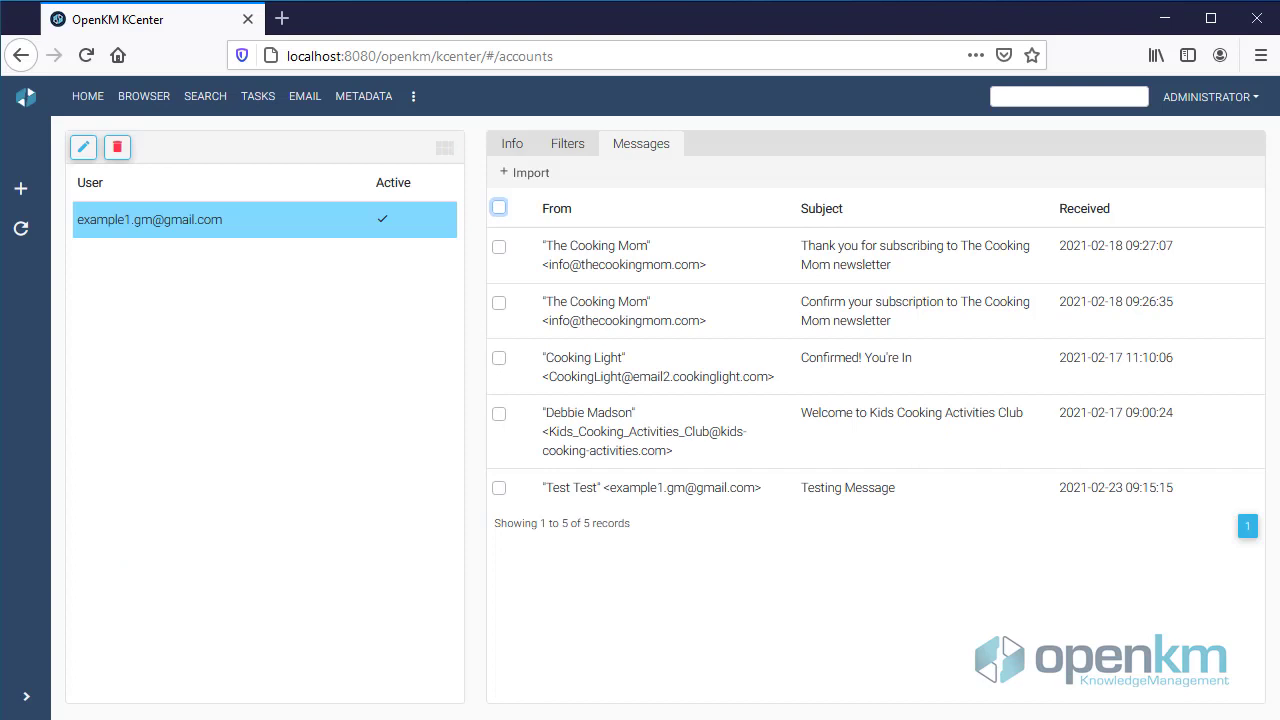
# - Browse to E-mail > okmAdmin > inbox to view the imported '9 Simple Kitchen Habits' email
pyautogui.click(148, 96)
pyautogui.click(126, 150)
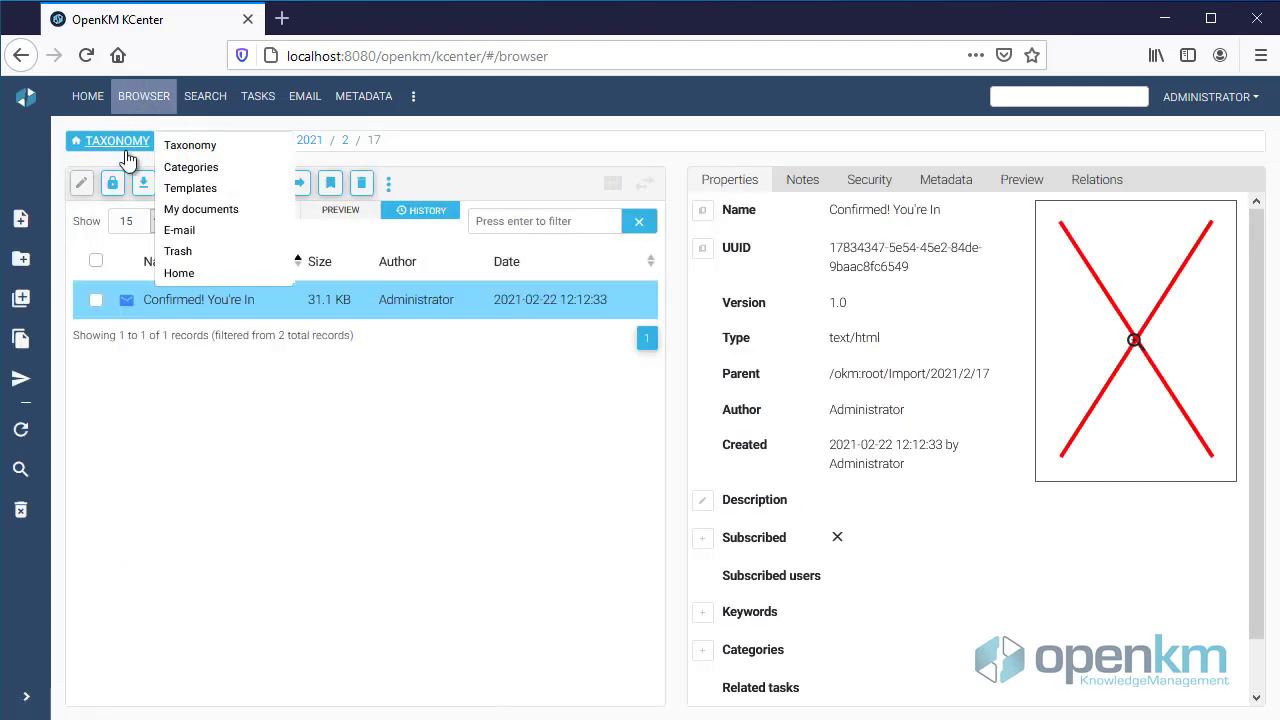
pyautogui.click(189, 234)
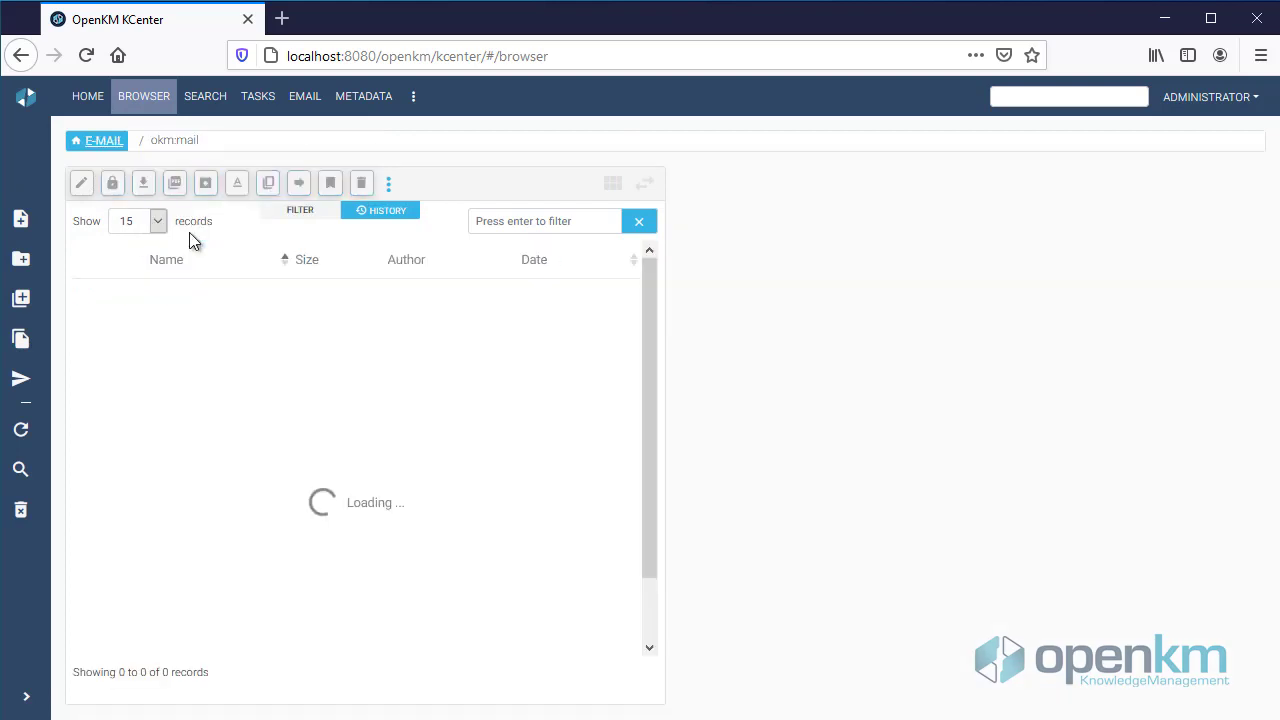
pyautogui.click(175, 302)
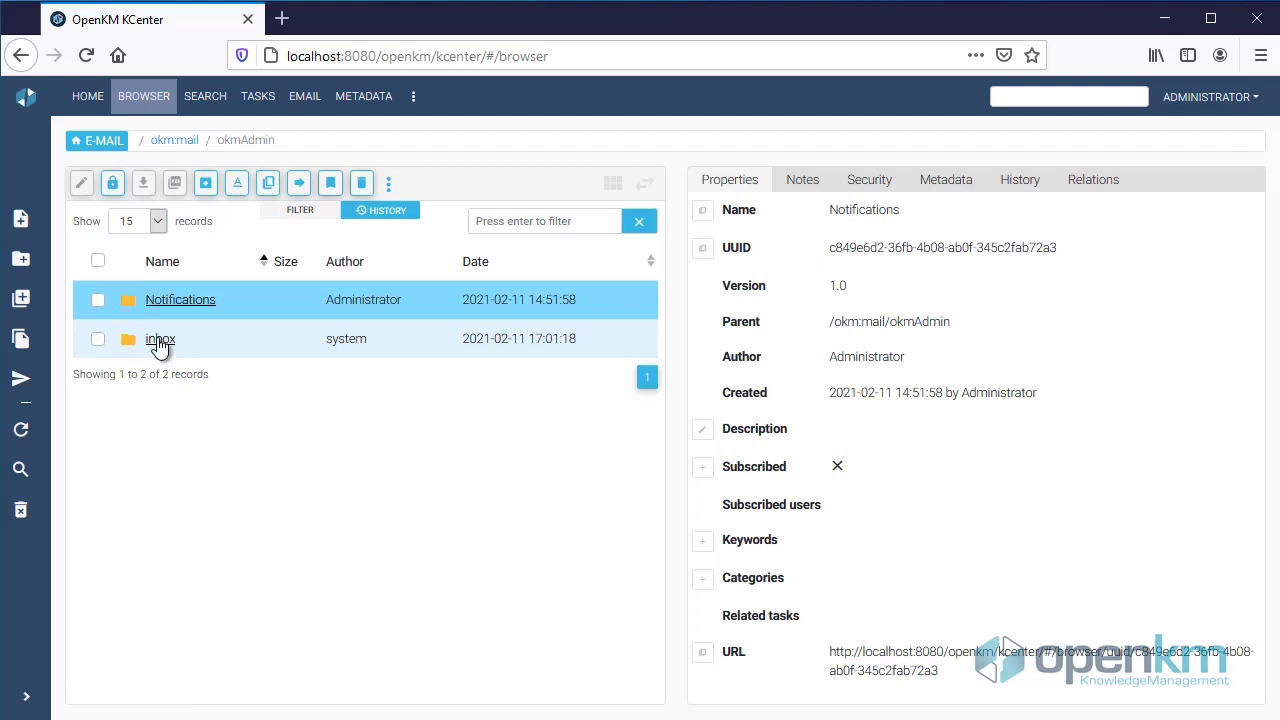
pyautogui.click(157, 338)
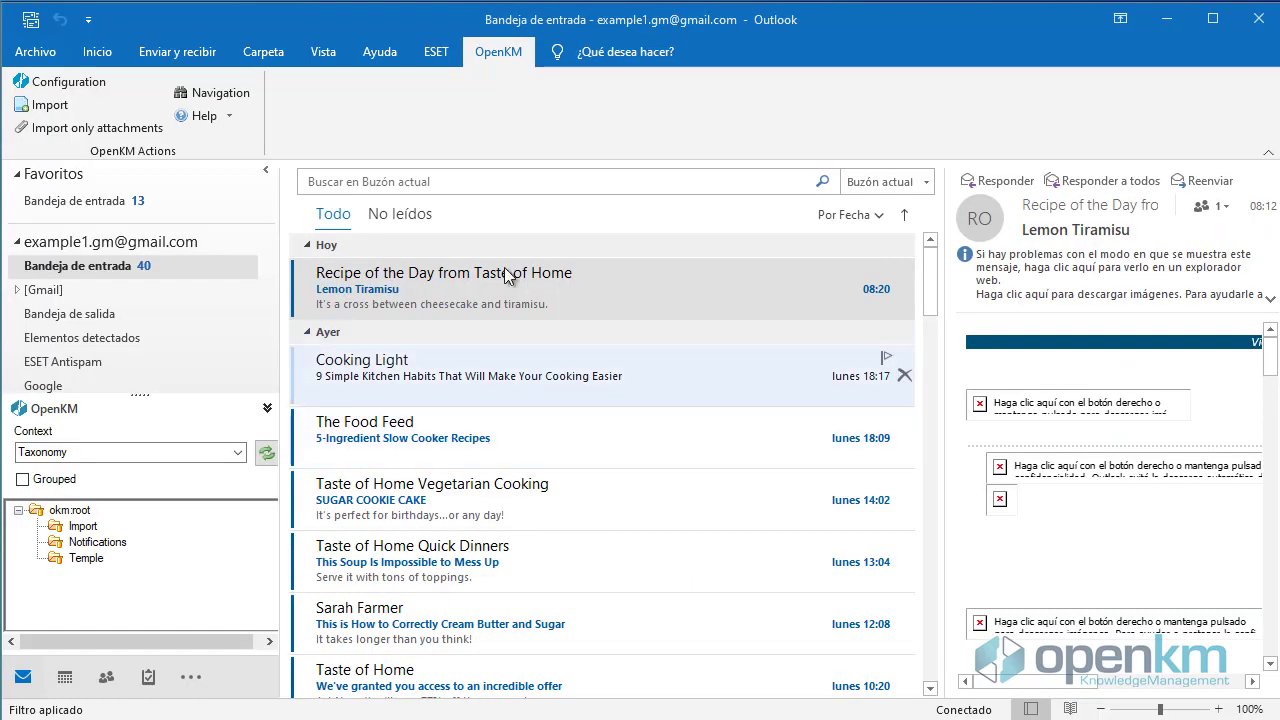
# - Import the Cooking Light email into the OpenKM inbox, grouped, with Technology metadata
pyautogui.click(426, 370)
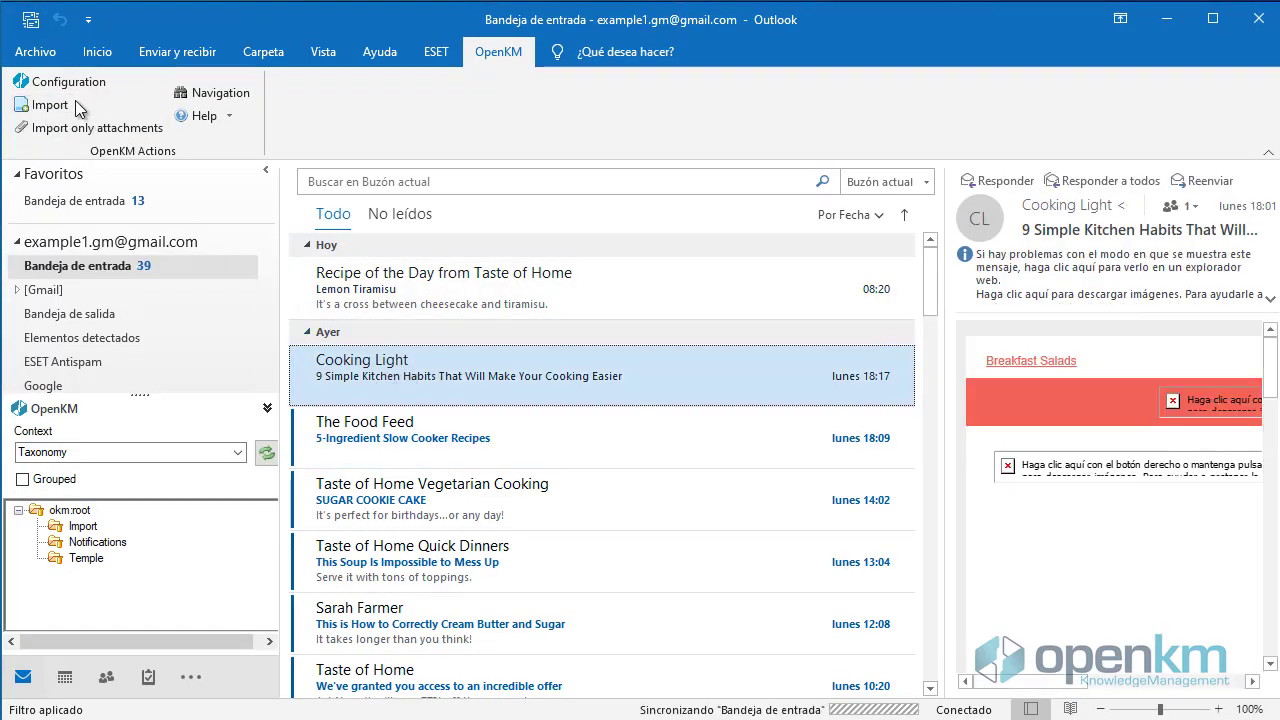
pyautogui.click(43, 106)
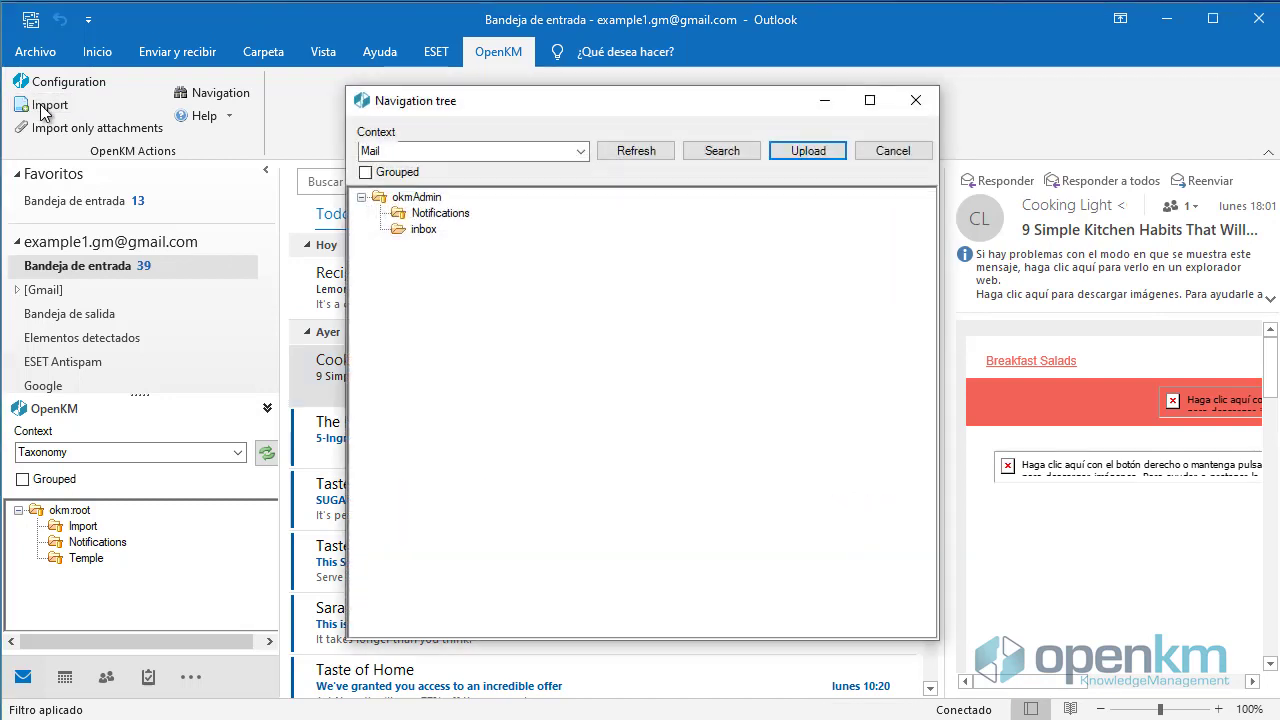
pyautogui.click(425, 230)
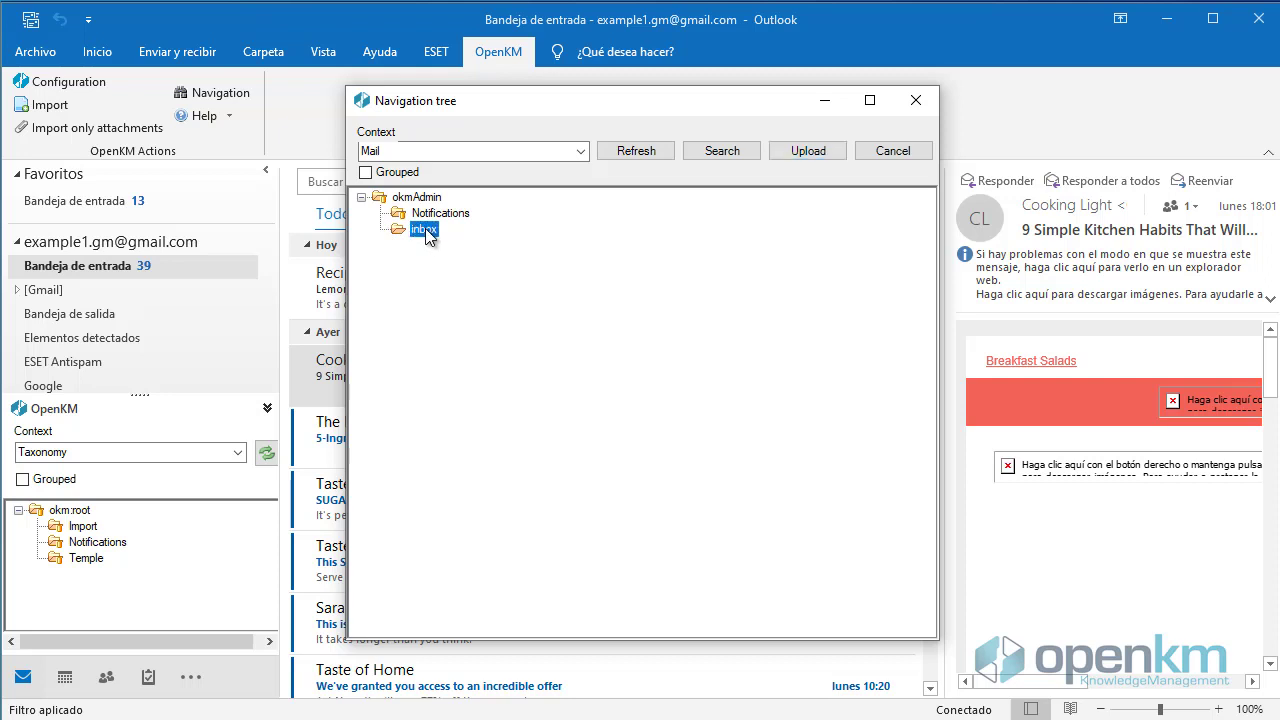
pyautogui.click(364, 172)
pyautogui.click(808, 150)
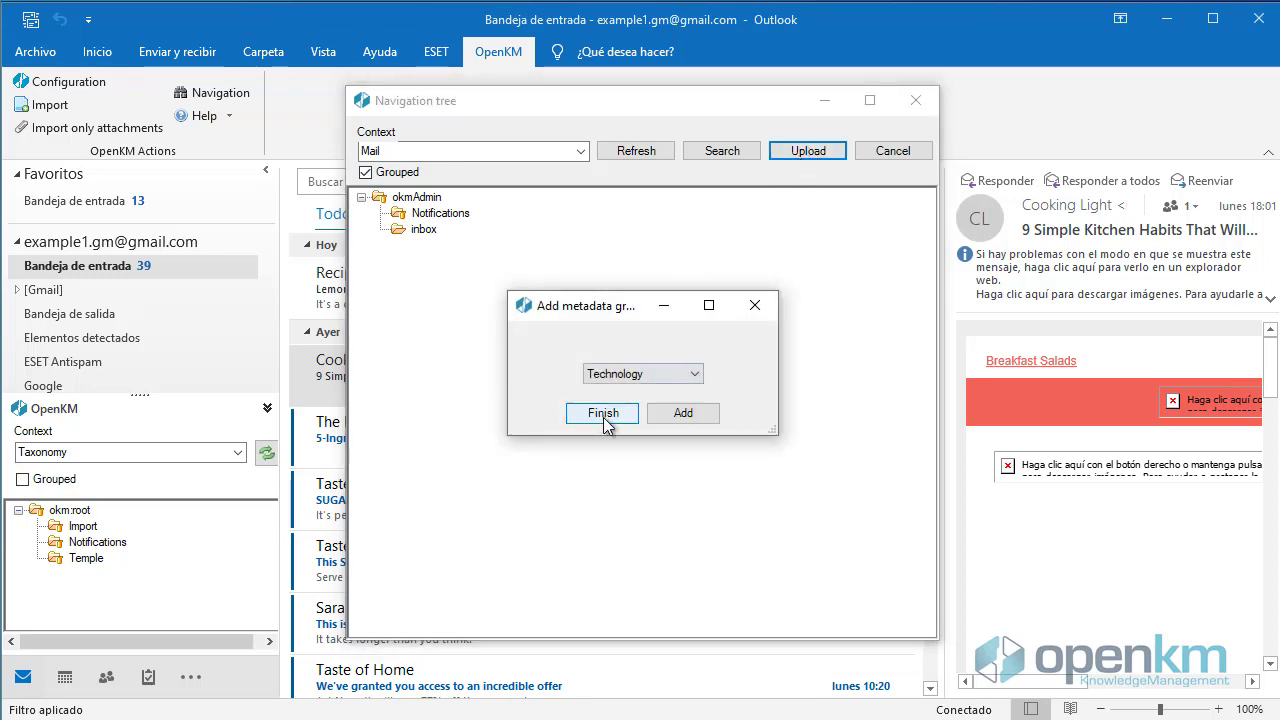
pyautogui.click(600, 418)
pyautogui.click(715, 414)
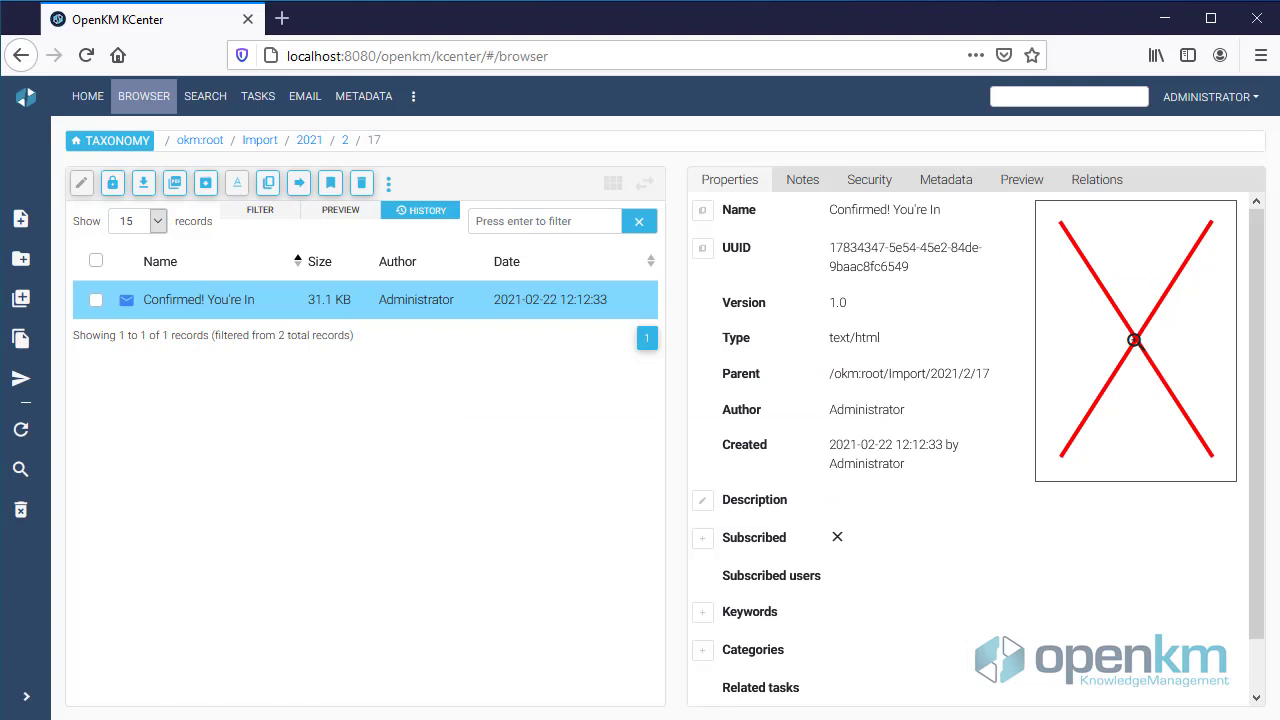
# - Switch to the E-mail area's okmAdmin inbox to see the new 2021 folder
pyautogui.click(115, 140)
pyautogui.click(176, 233)
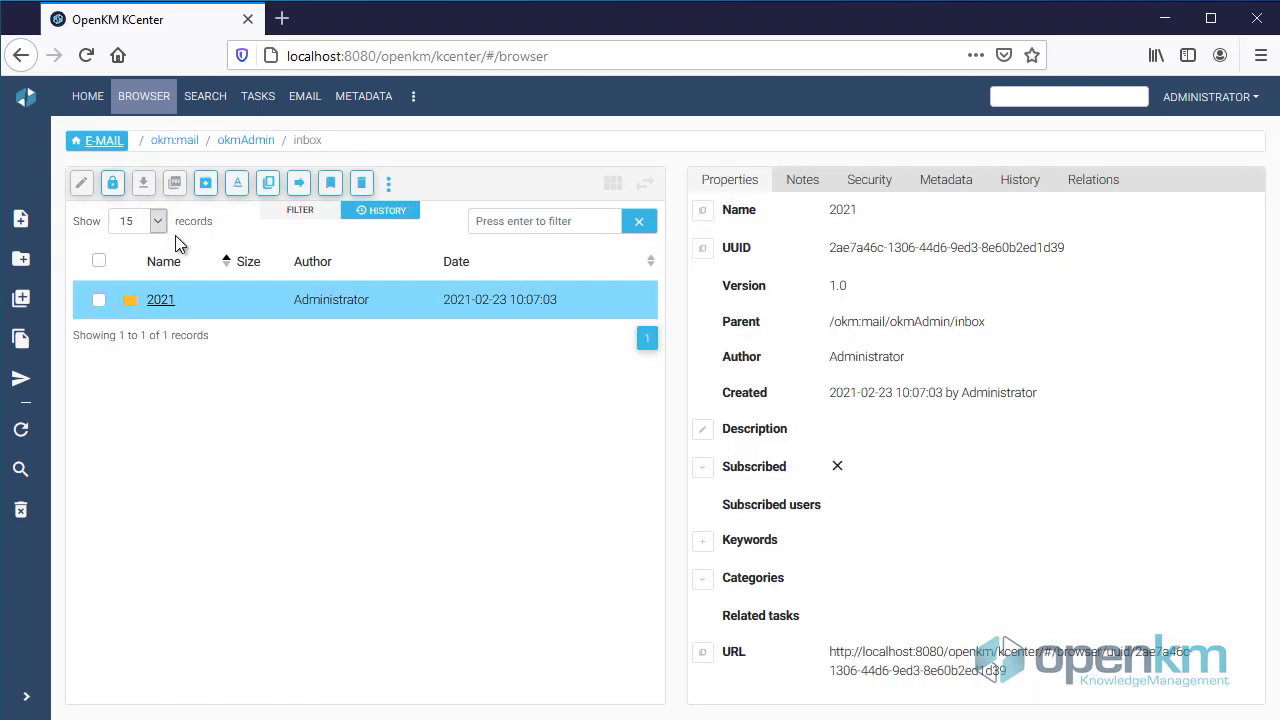